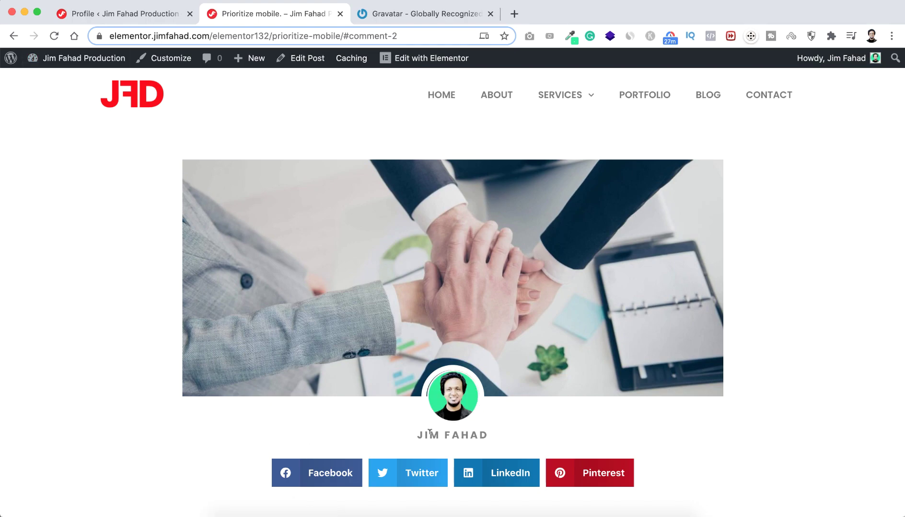
# Scroll through the createandgo.com article and post the comment 'Really Informative!'
pyautogui.scroll(-15, 230, 458)
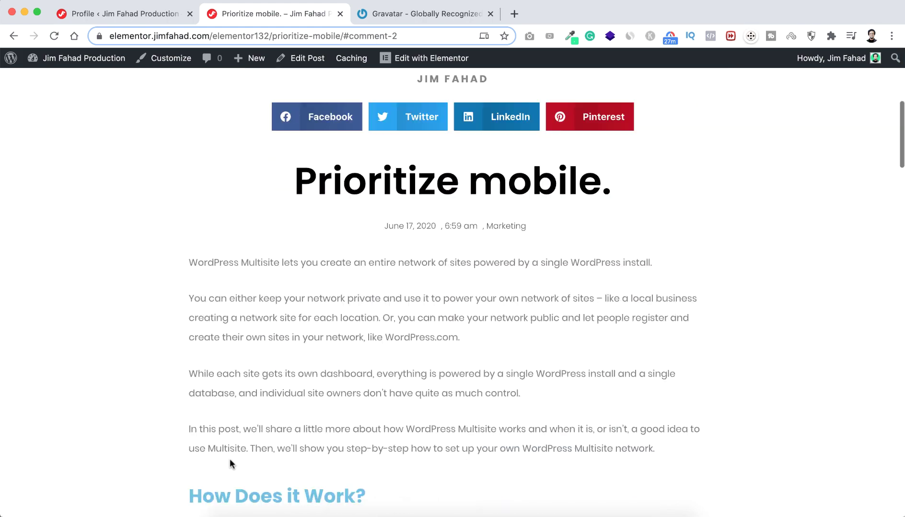
pyautogui.scroll(-20, 230, 459)
pyautogui.scroll(2, 228, 456)
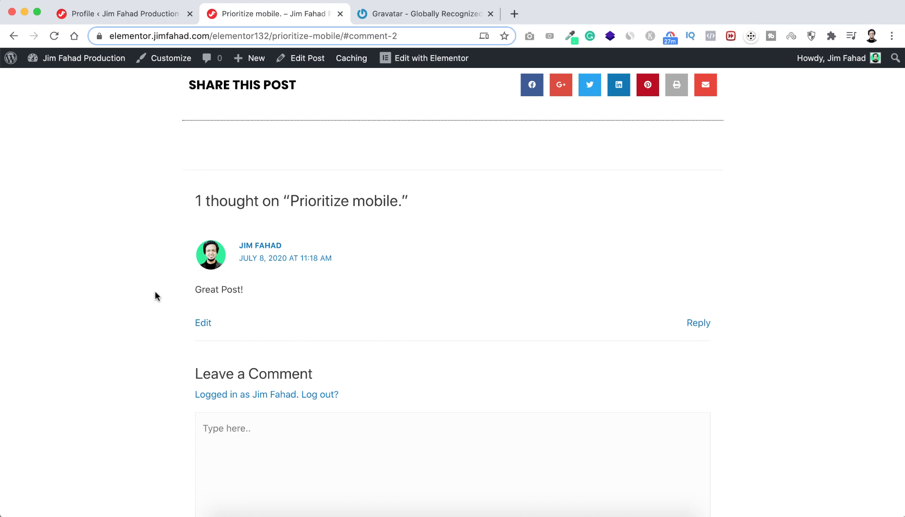
pyautogui.scroll(20, 155, 291)
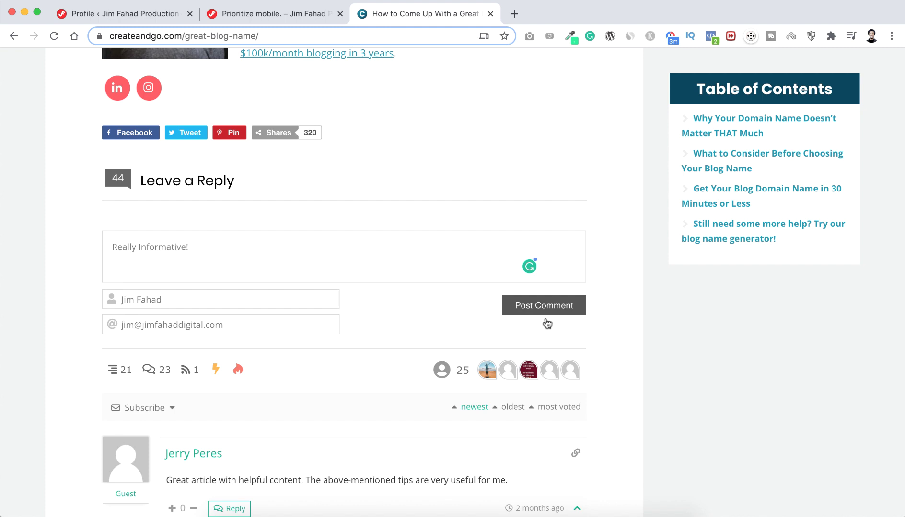
pyautogui.click(538, 306)
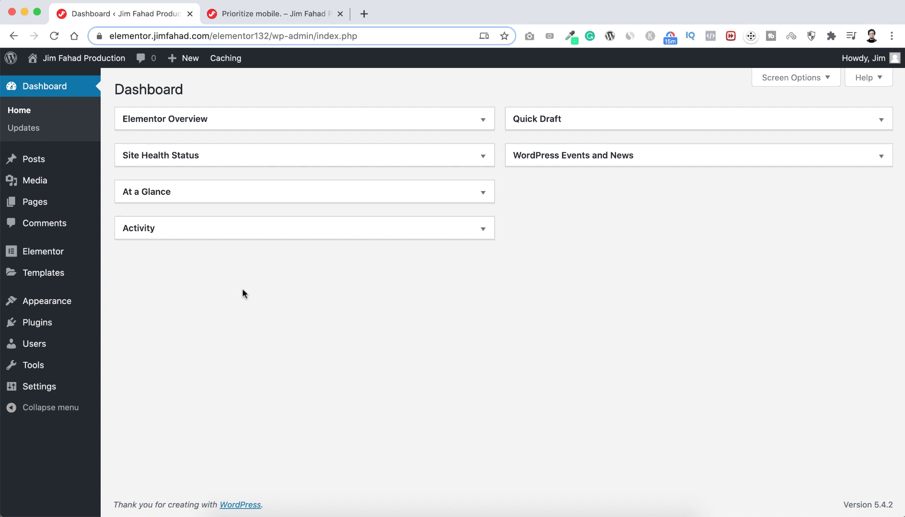
# Go to Users > Your Profile and scroll down to the default Profile Picture section
pyautogui.moveTo(40, 346)
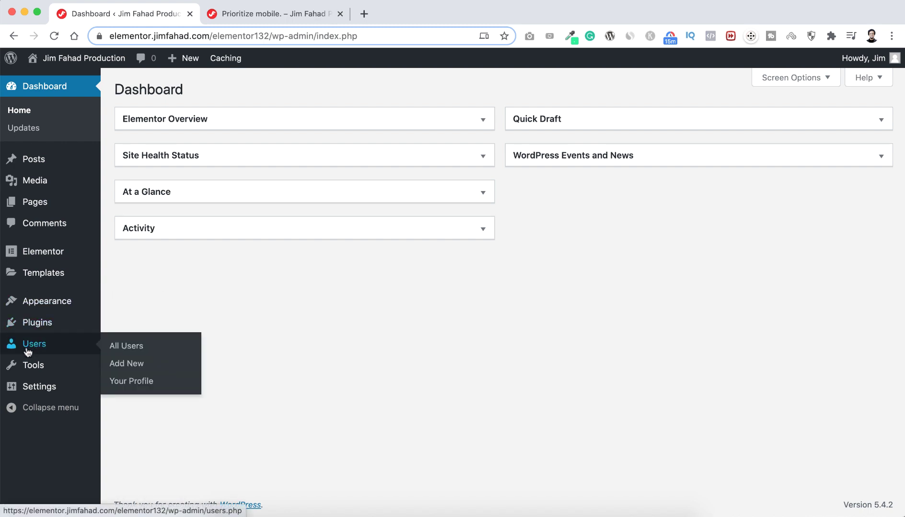
pyautogui.click(135, 385)
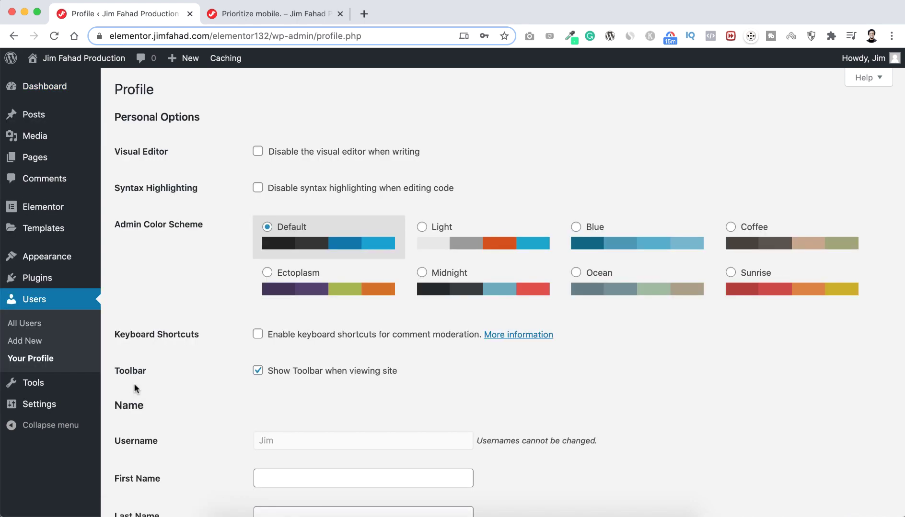
pyautogui.scroll(-5, 314, 433)
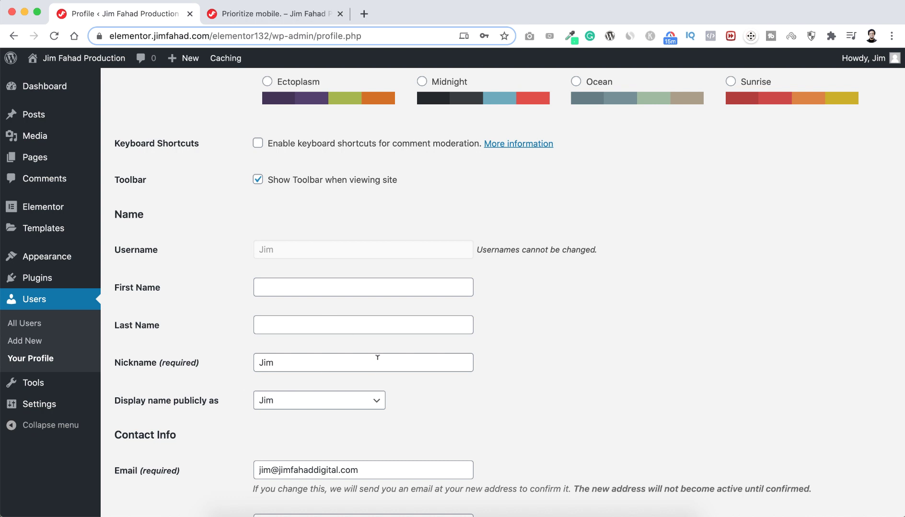
pyautogui.scroll(-5, 302, 427)
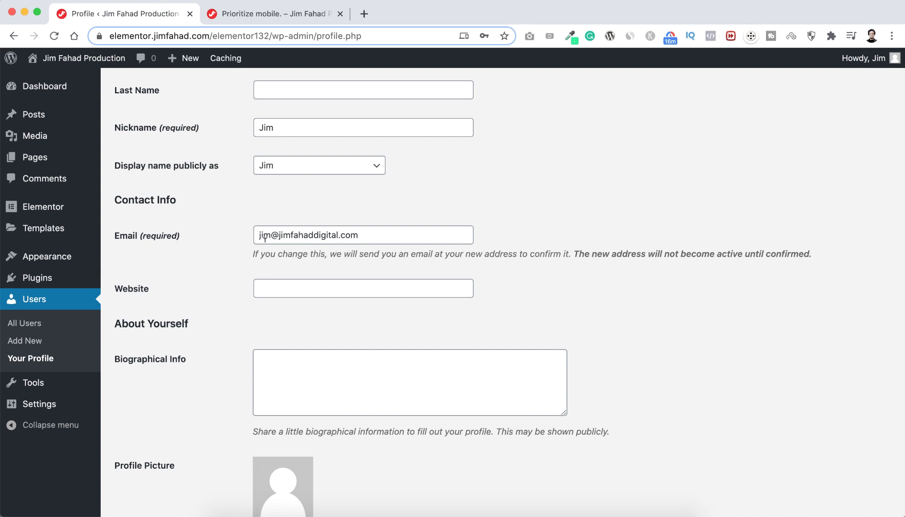
pyautogui.scroll(-3, 214, 379)
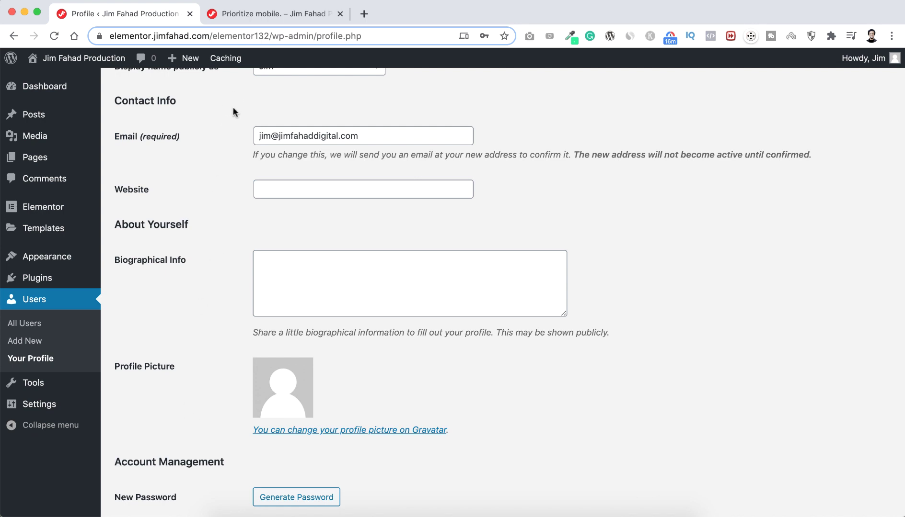
# Check the post's current author display, then open the profile's Gravatar link in a new tab
pyautogui.click(271, 12)
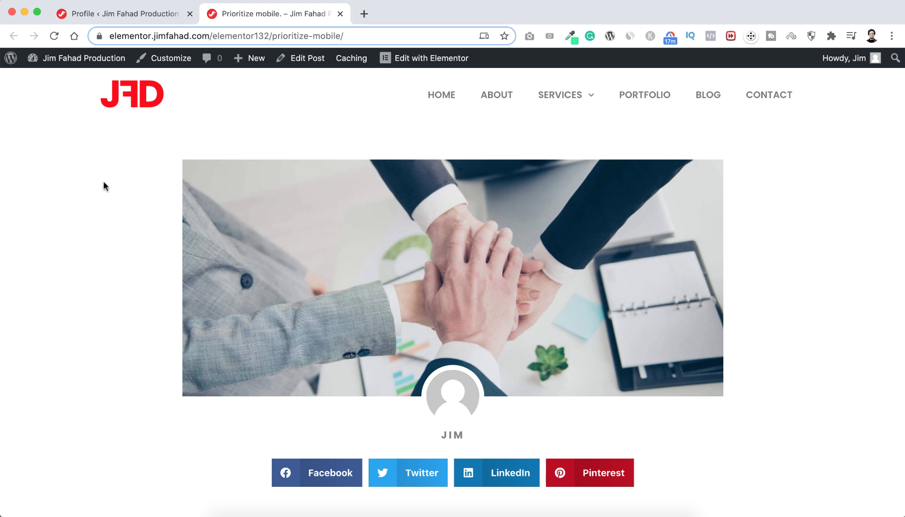
pyautogui.click(129, 16)
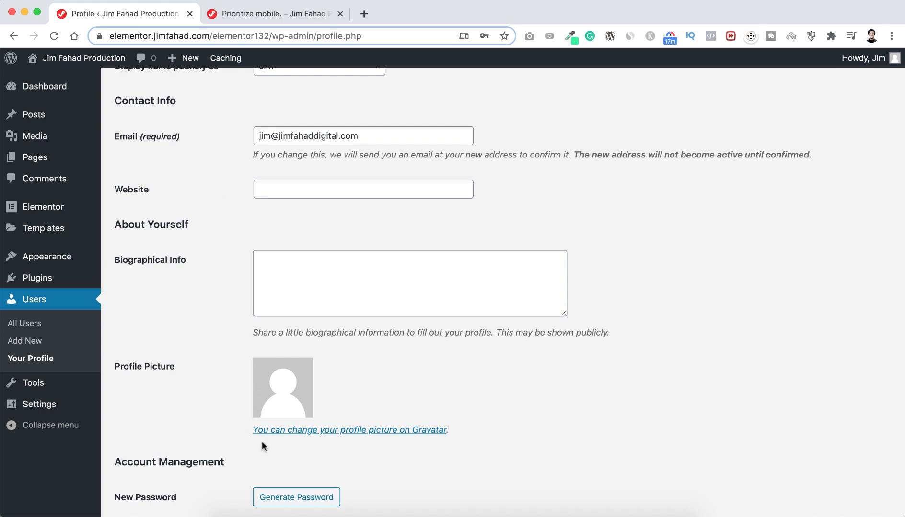
pyautogui.rightClick(342, 435)
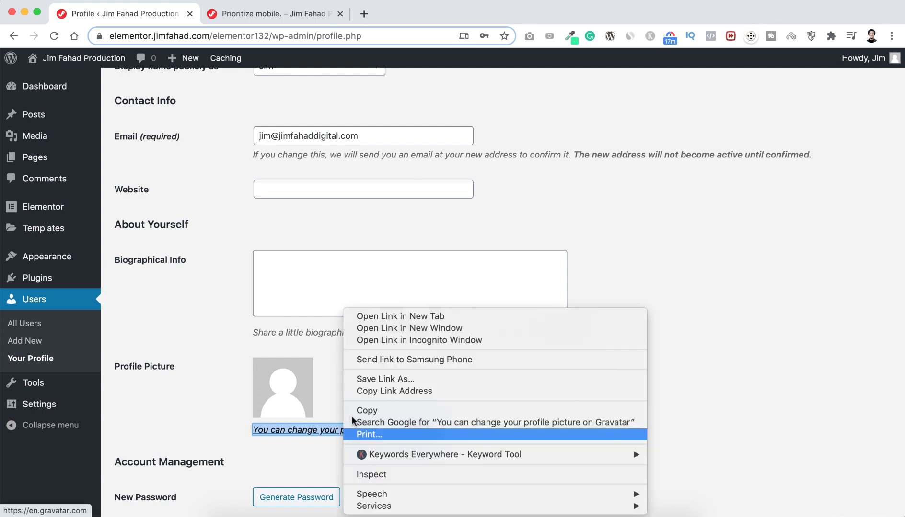
pyautogui.click(385, 310)
pyautogui.click(278, 15)
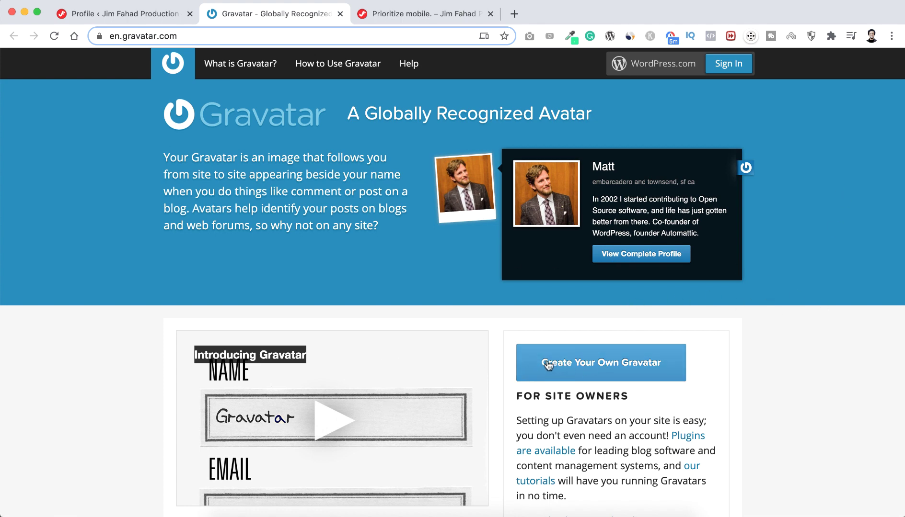
# Start a new Gravatar account and select the WordPress profile's e-mail address for reuse
pyautogui.click(583, 368)
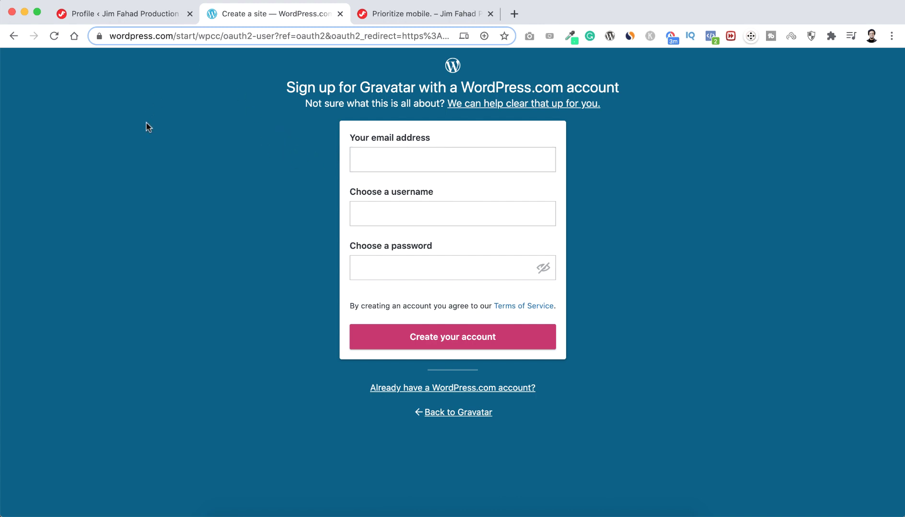
pyautogui.click(144, 15)
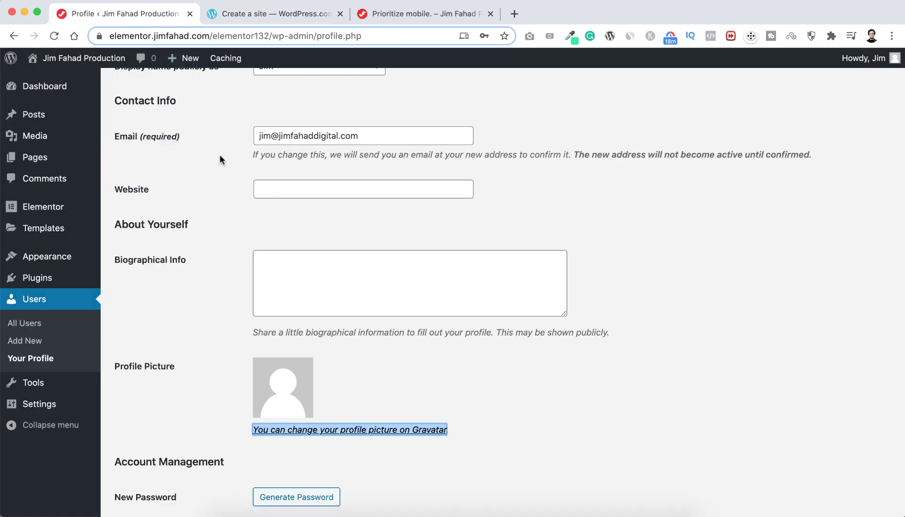
pyautogui.scroll(2, 220, 155)
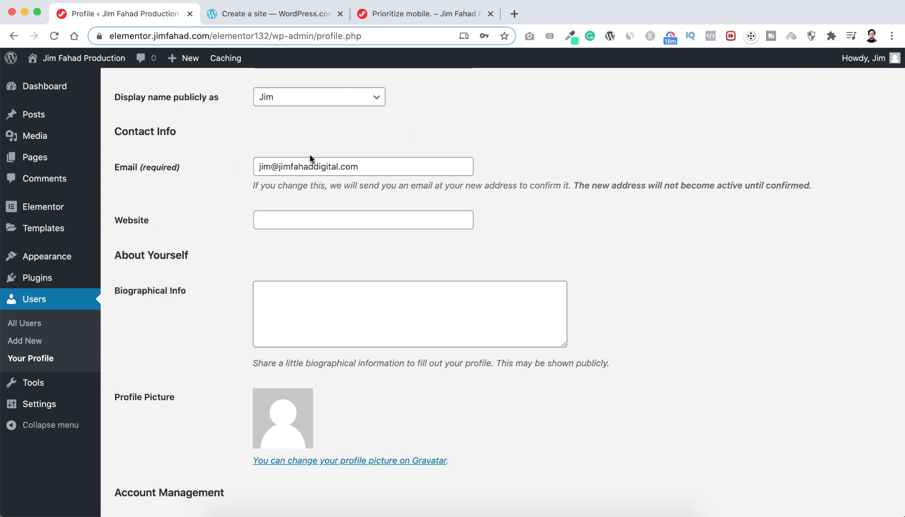
pyautogui.click(385, 162)
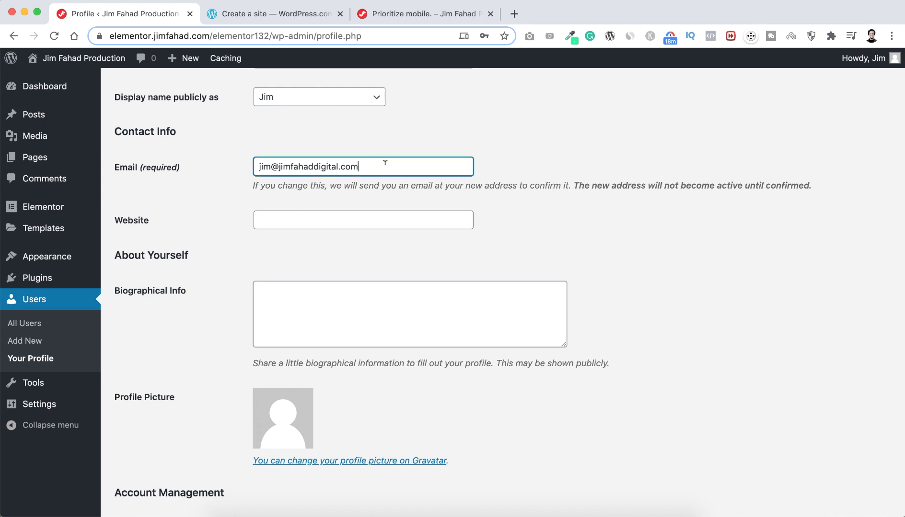
pyautogui.press('super+a')
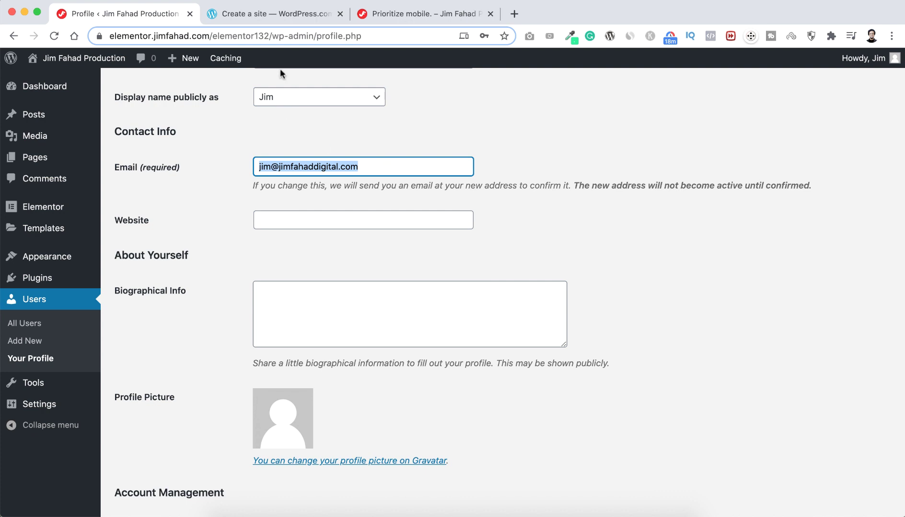
pyautogui.click(280, 16)
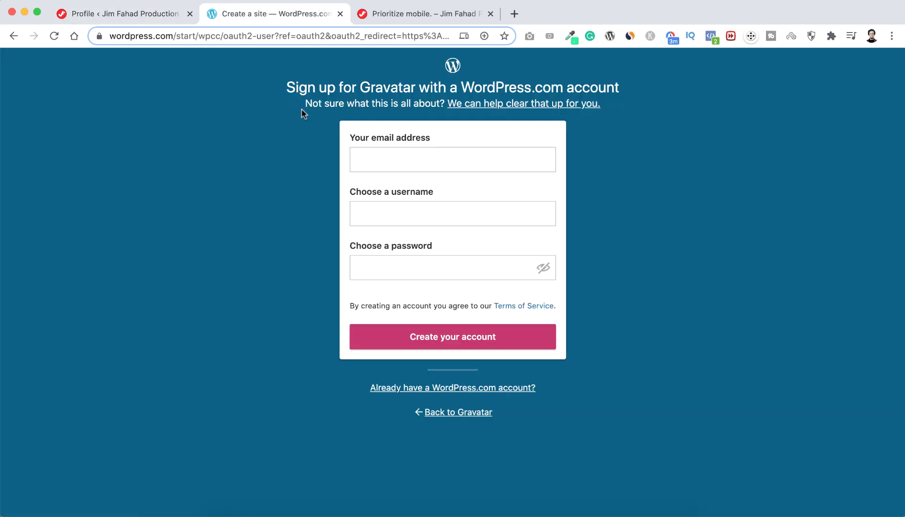
# Sign up with the saved e-mail, the suggested username and a pasted password, creating the account
pyautogui.click(373, 150)
pyautogui.click(414, 280)
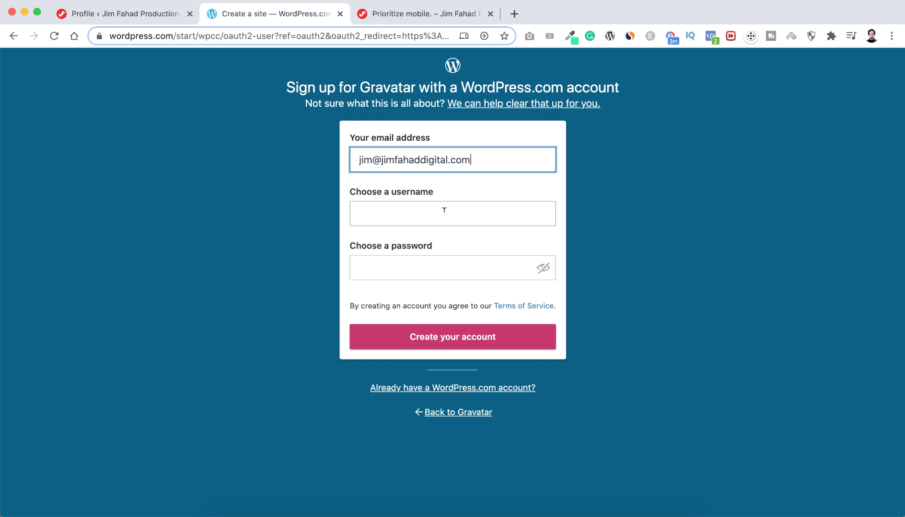
pyautogui.click(380, 210)
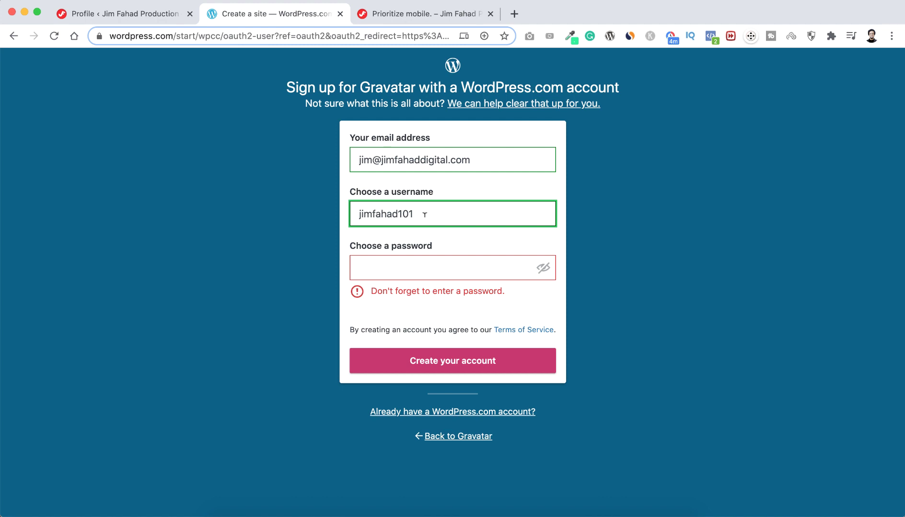
pyautogui.click(407, 268)
pyautogui.press('super+v')
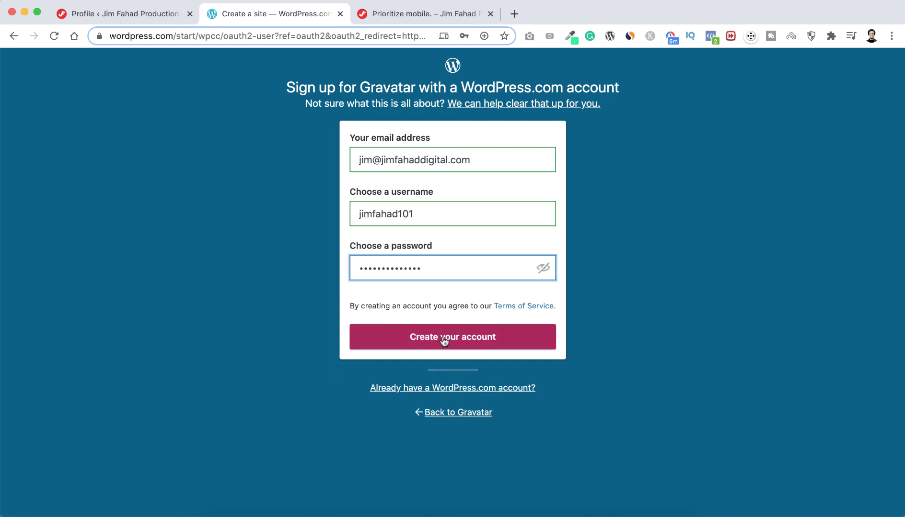
pyautogui.click(465, 339)
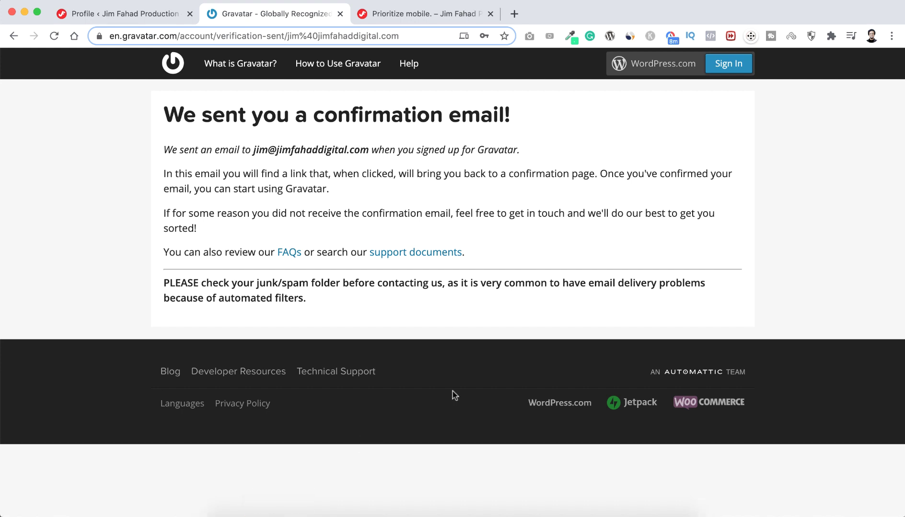
# Activate the account via the Activate Account link in the WordPress.com welcome e-mail in Mail
pyautogui.click(377, 514)
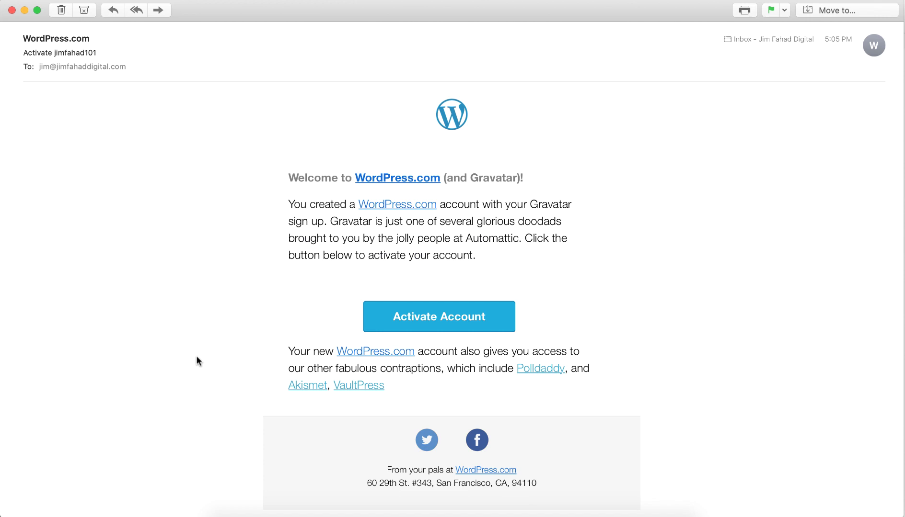
pyautogui.click(449, 319)
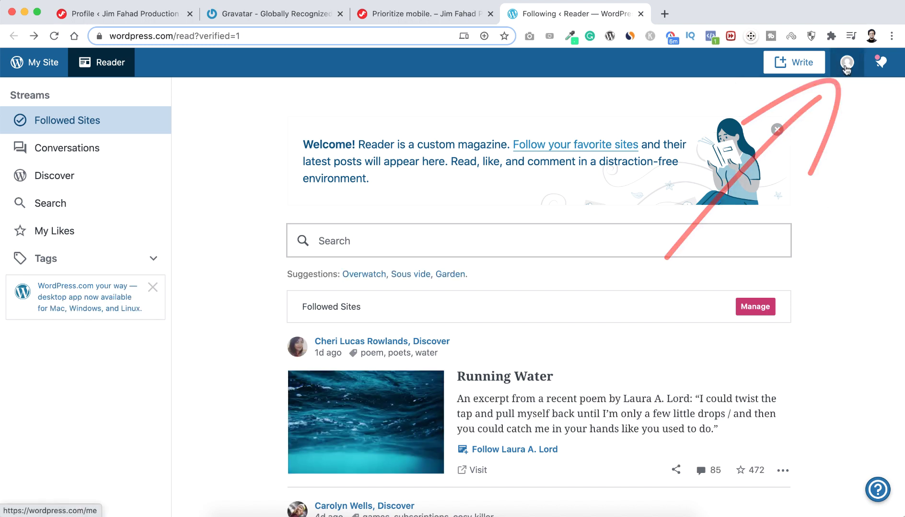
pyautogui.click(845, 69)
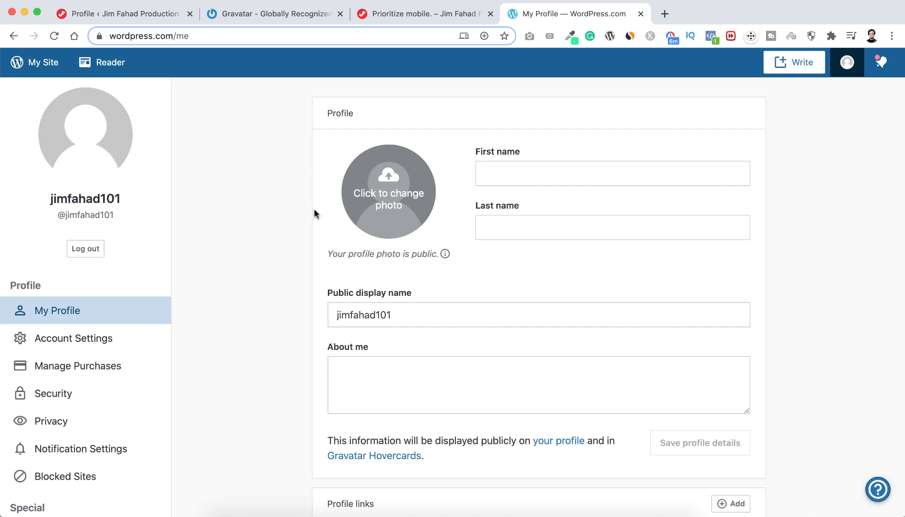
pyautogui.click(400, 185)
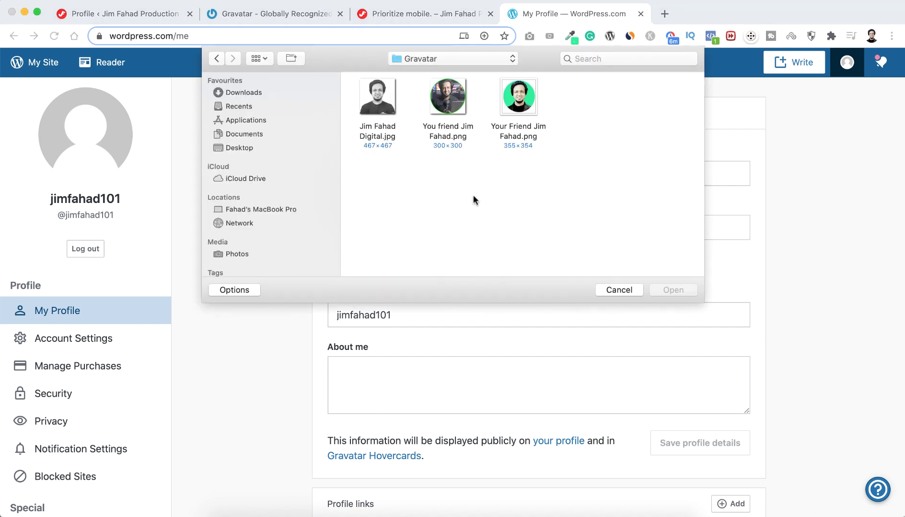
pyautogui.click(450, 109)
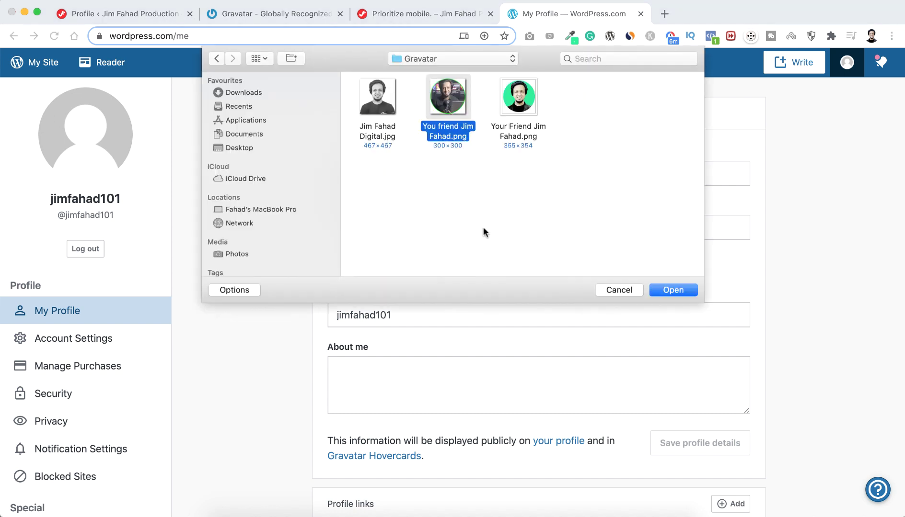
pyautogui.click(664, 290)
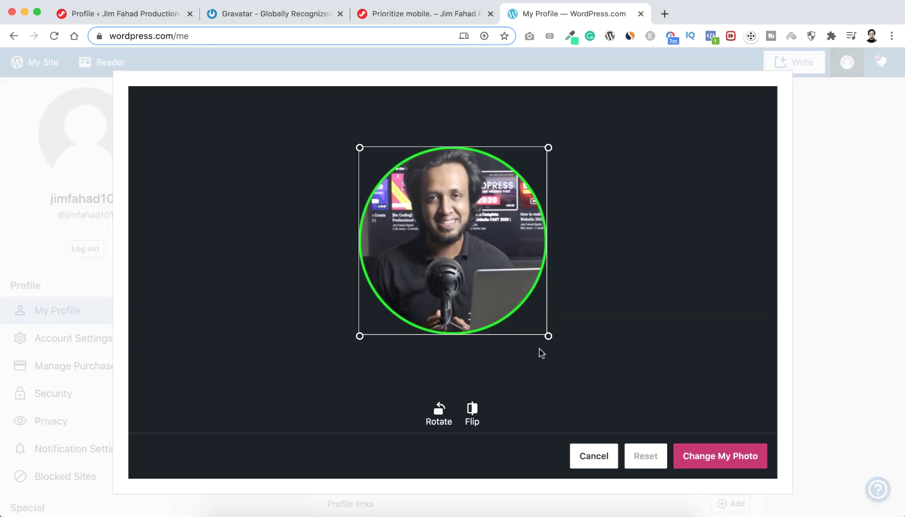
# Rotate the photo four quarter turns back upright and save it with Change My Photo
pyautogui.click(441, 417)
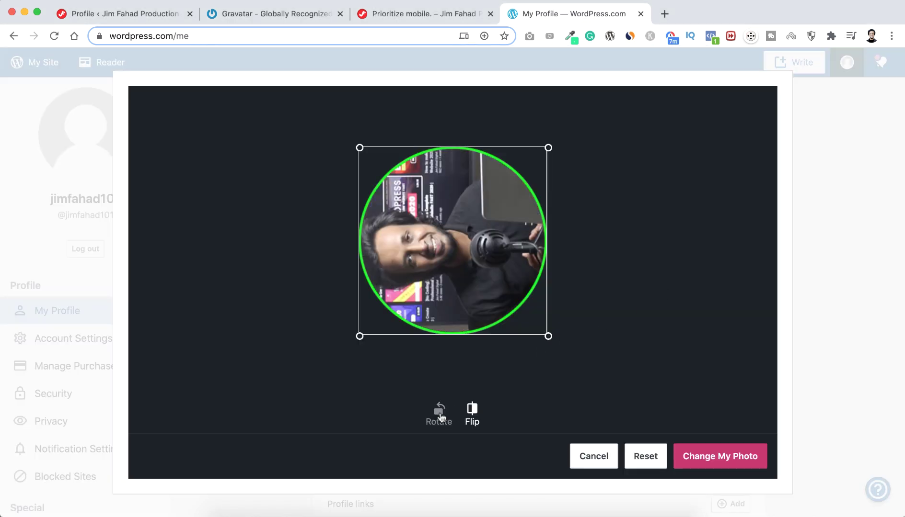
pyautogui.click(441, 417)
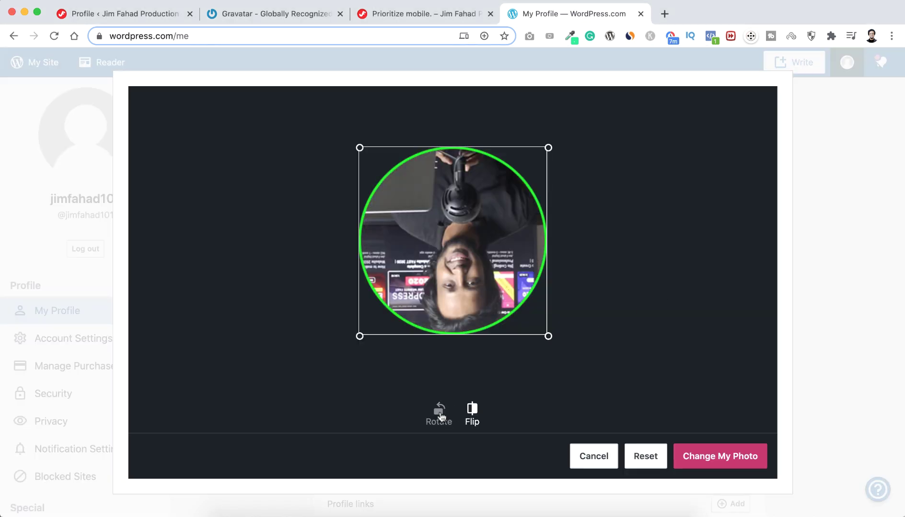
pyautogui.click(441, 417)
pyautogui.click(441, 416)
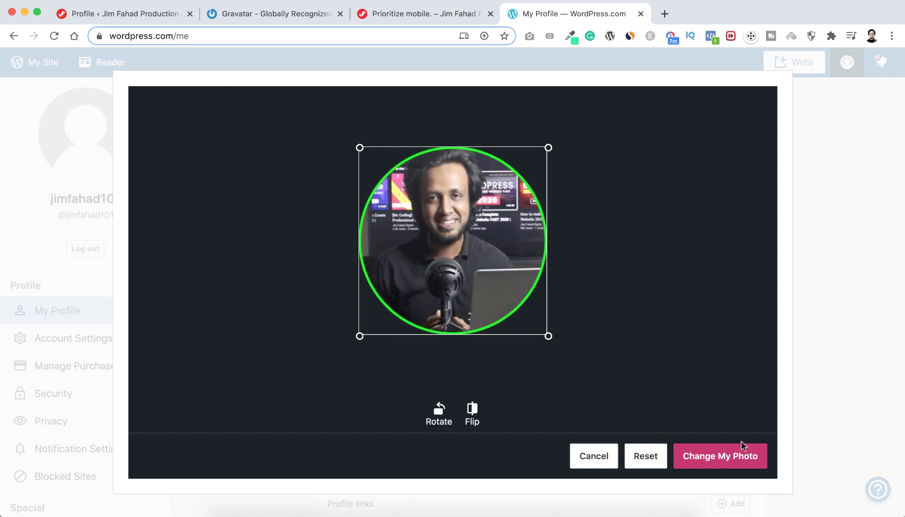
pyautogui.click(743, 458)
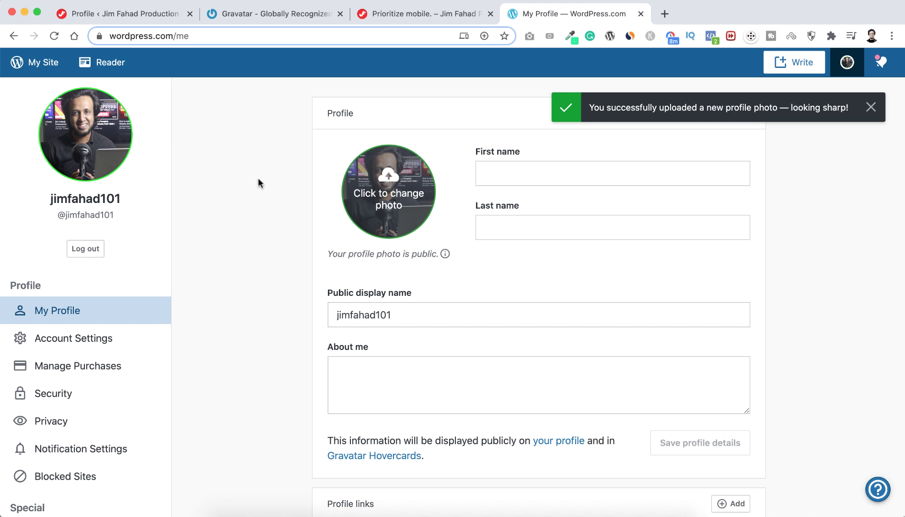
# Reload the wp-admin Profile page so Profile Picture shows the green-ringed portrait
pyautogui.click(137, 16)
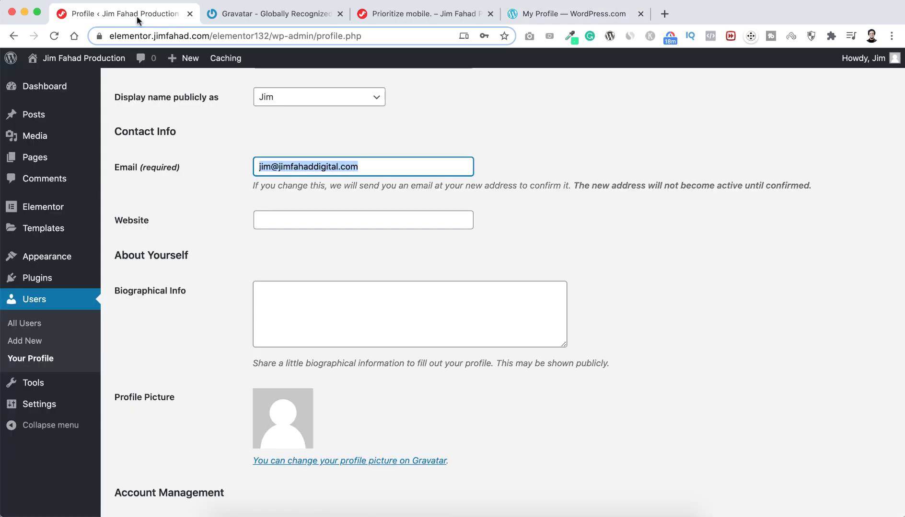
pyautogui.scroll(-1, 212, 208)
pyautogui.scroll(1, 212, 211)
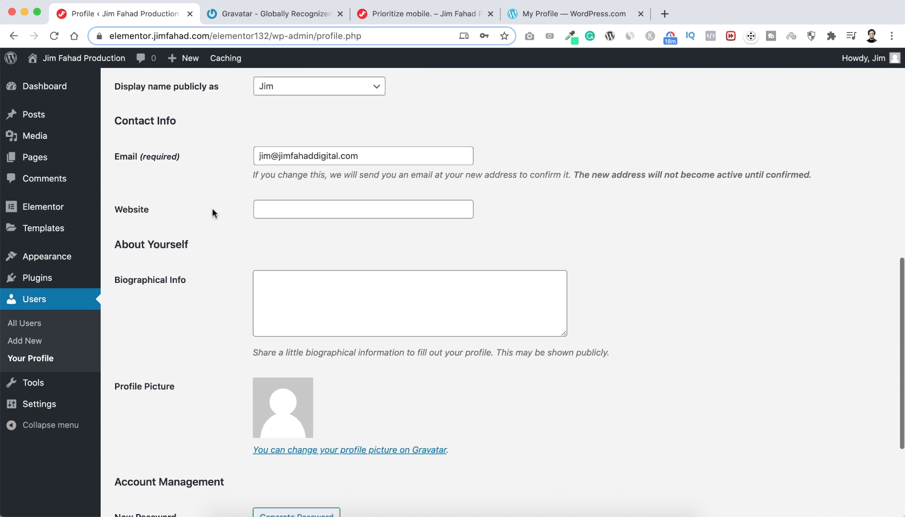
pyautogui.click(54, 36)
pyautogui.scroll(-2, 216, 328)
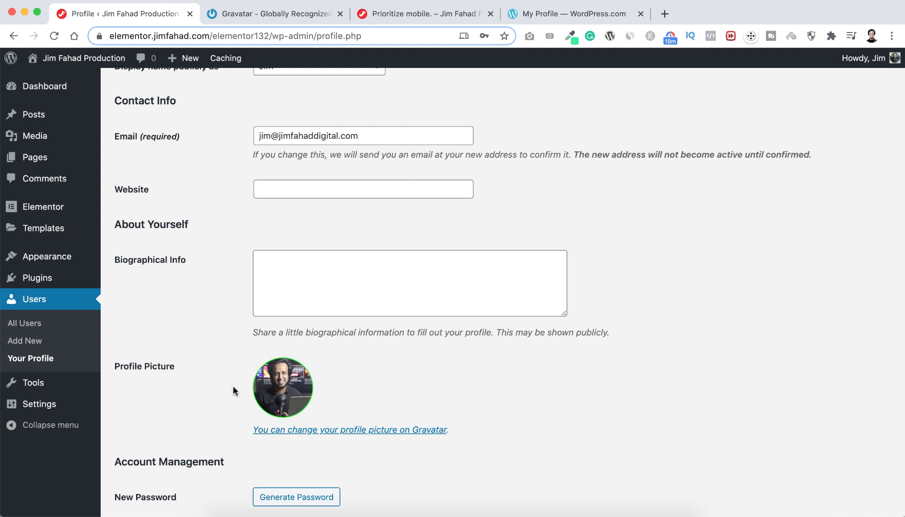
pyautogui.scroll(-1, 210, 324)
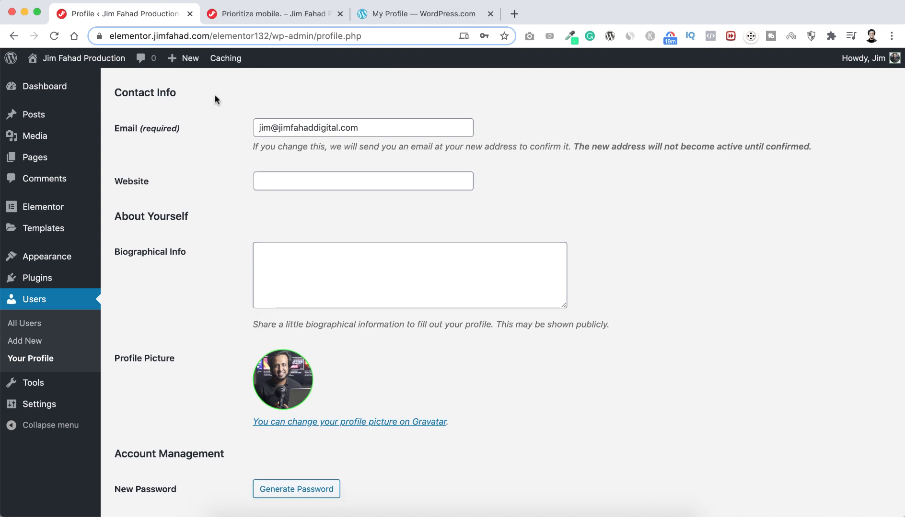
pyautogui.click(272, 14)
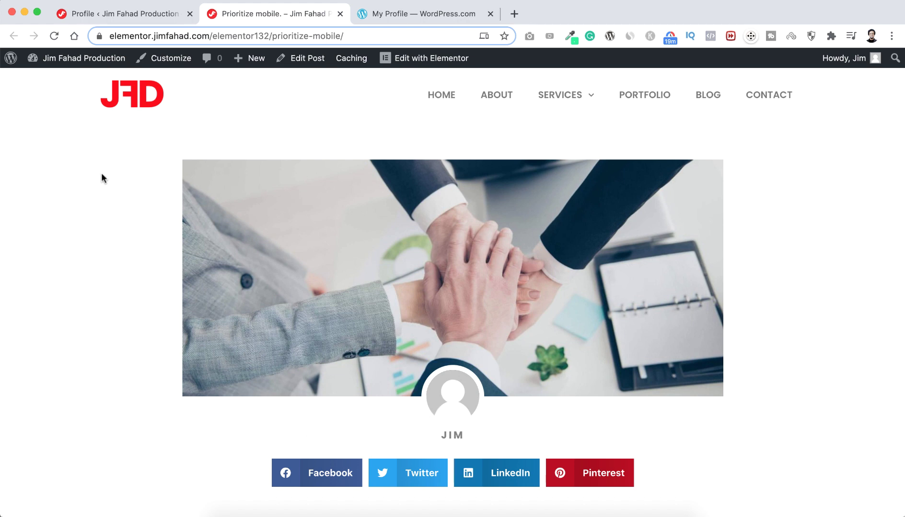
# Reload the Prioritize mobile post with Cmd+R so JIM's author avatar shows the green-ringed portrait
pyautogui.press('super+r')
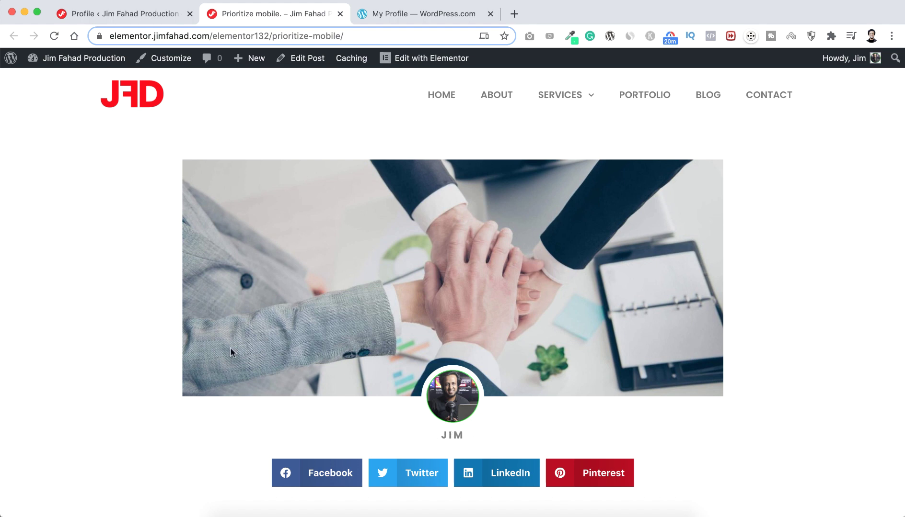
# Enter the user's first and last name on the profile page
pyautogui.click(134, 15)
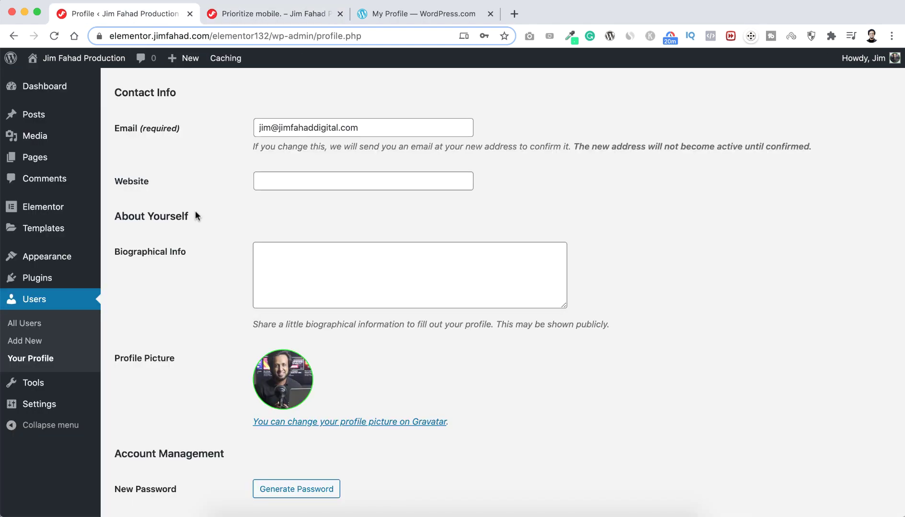
pyautogui.scroll(10, 218, 207)
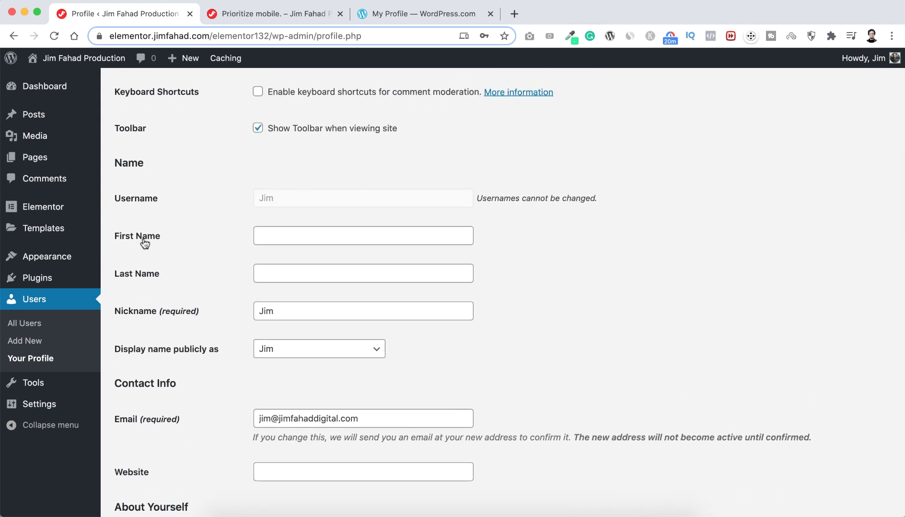
pyautogui.click(264, 232)
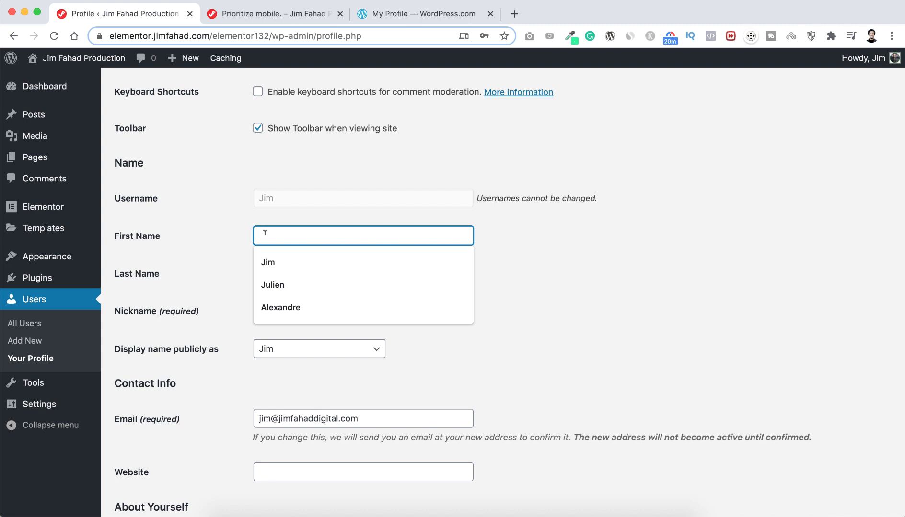
pyautogui.write('Jim')
pyautogui.click(268, 271)
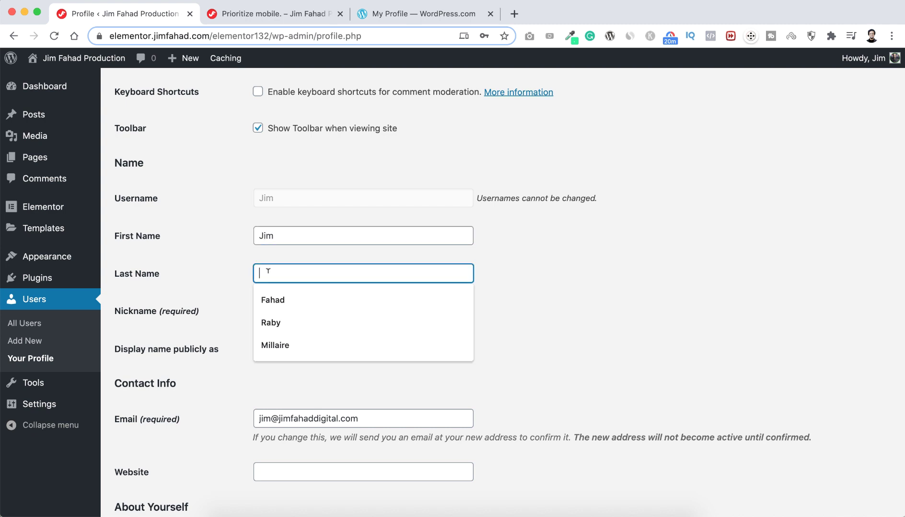
pyautogui.write('Faha')
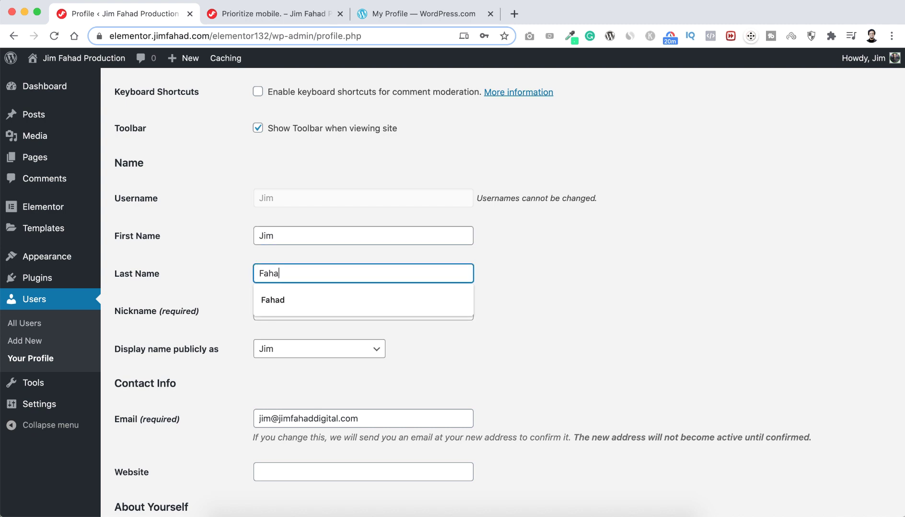
pyautogui.write('d')
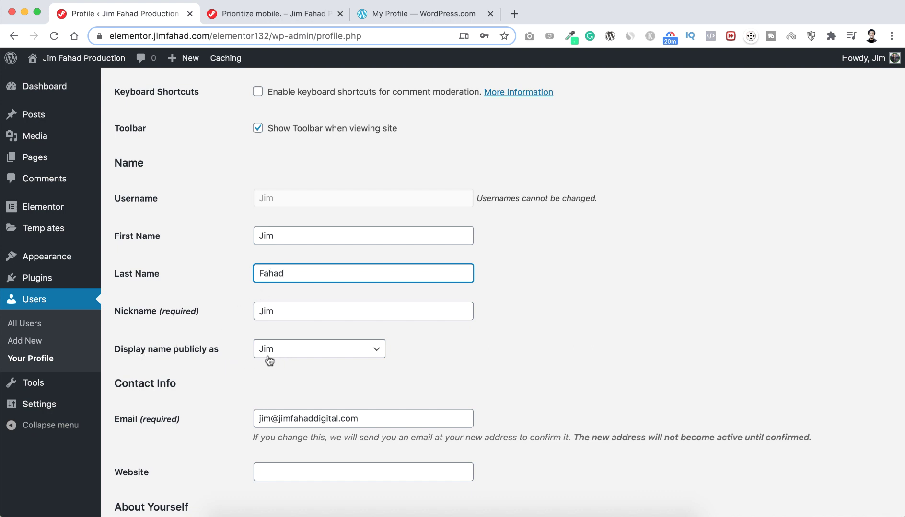
# Display the full first-and-last name publicly and save the profile
pyautogui.click(293, 353)
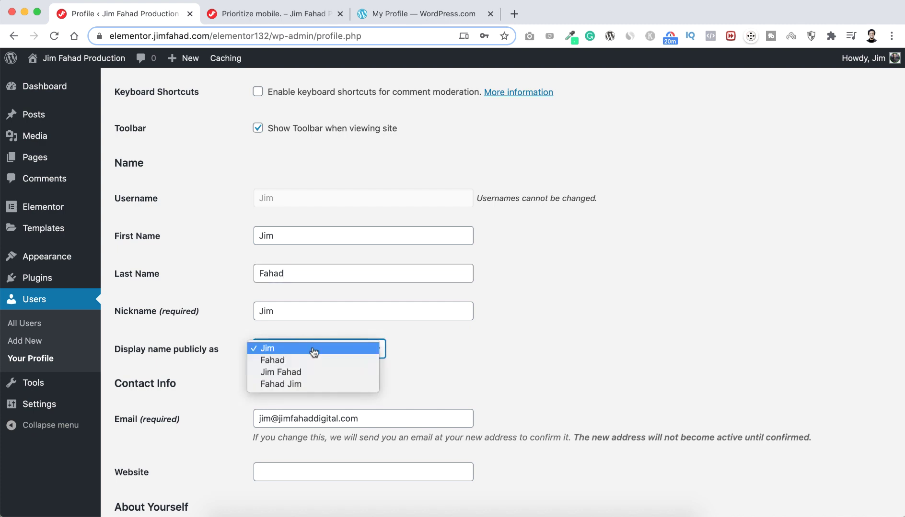
pyautogui.click(299, 377)
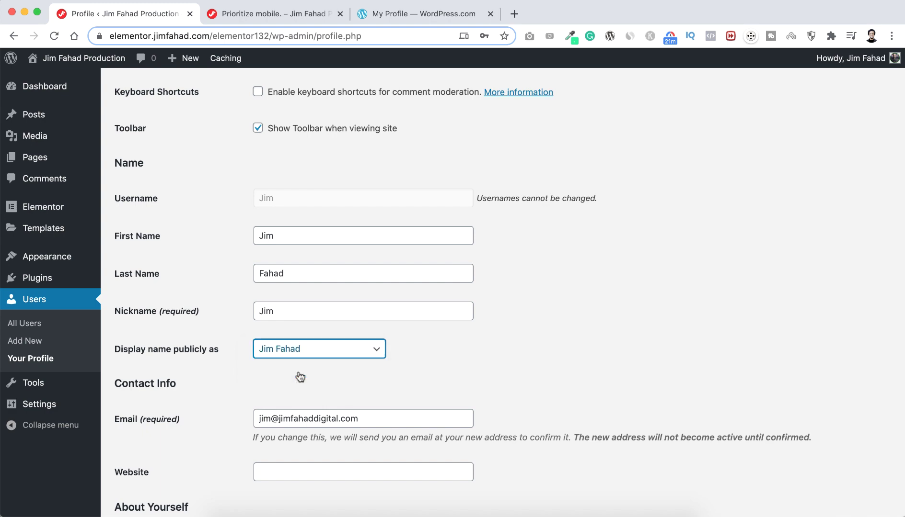
pyautogui.scroll(-10, 300, 377)
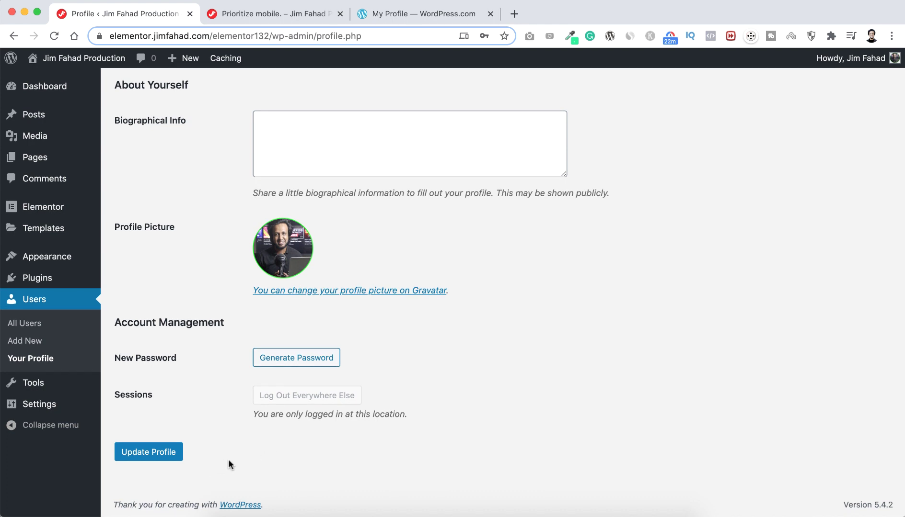
pyautogui.click(157, 457)
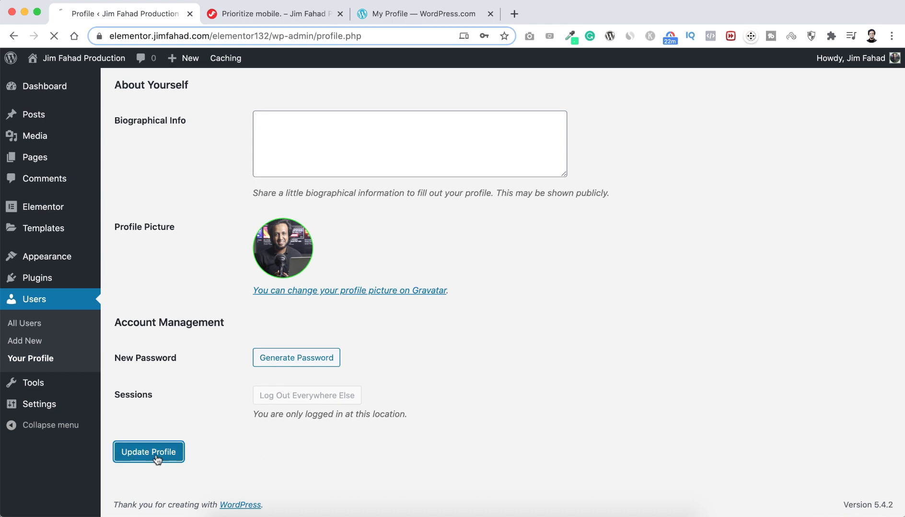
# Reload the 'Prioritize mobile.' post to show the updated author name and reach the comment form
pyautogui.click(272, 17)
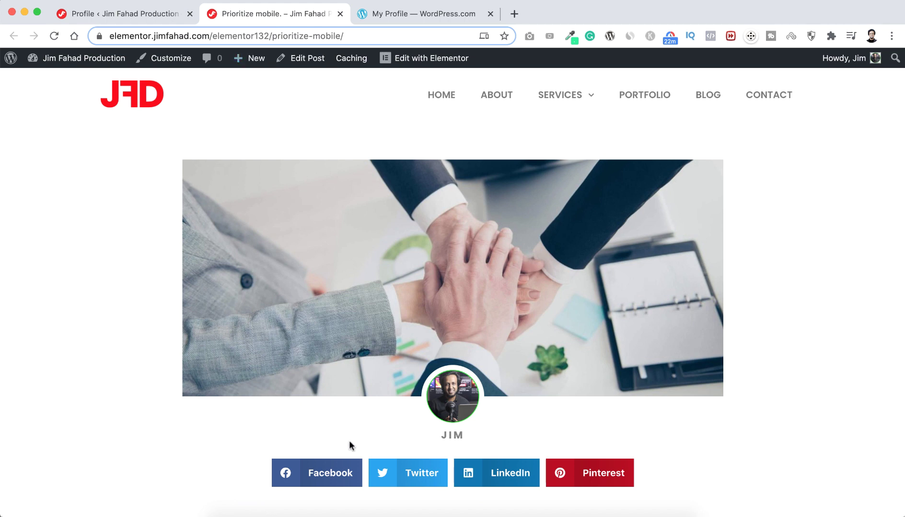
pyautogui.click(58, 39)
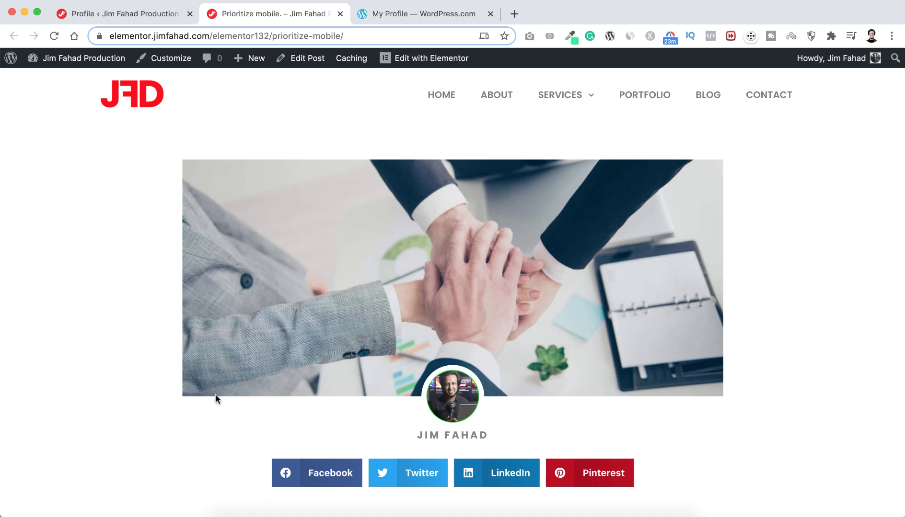
pyautogui.scroll(-18, 215, 394)
pyautogui.scroll(-20, 215, 396)
pyautogui.scroll(5, 215, 395)
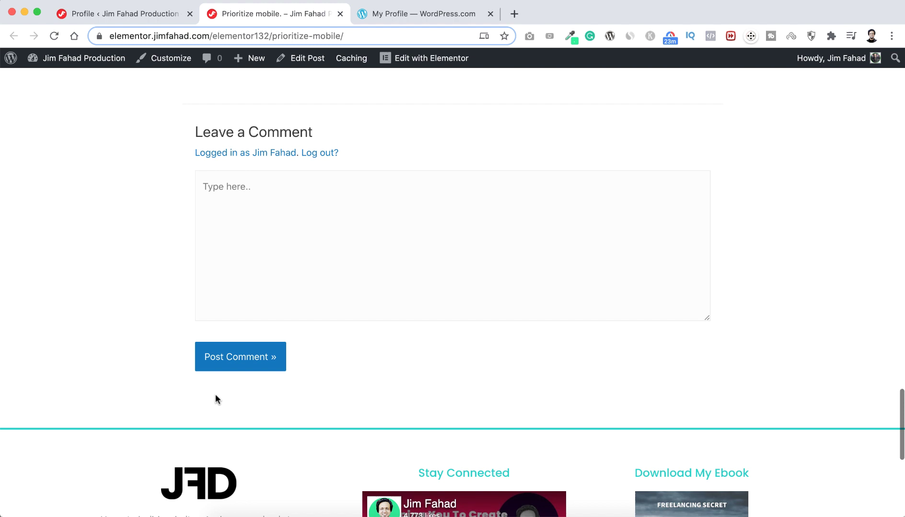
# Post the comment 'Great Post!' on the article
pyautogui.click(239, 281)
pyautogui.write('Great Post!')
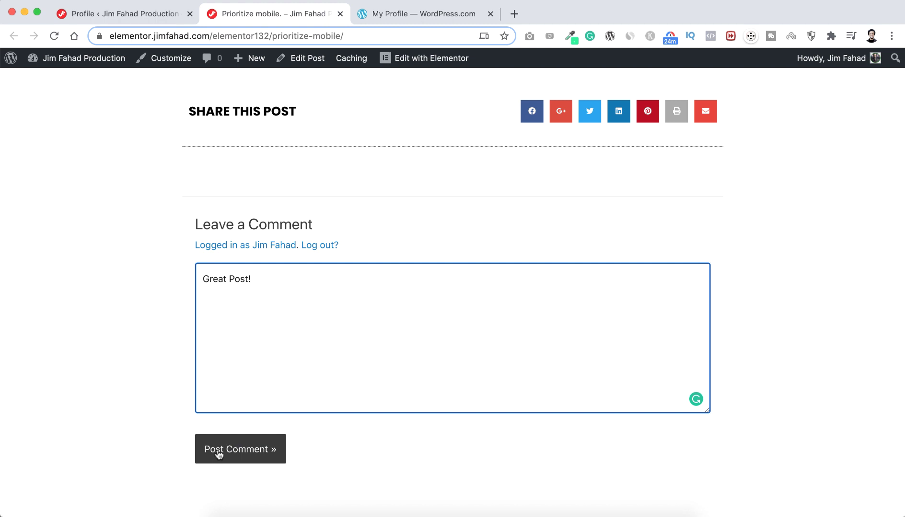
pyautogui.click(218, 453)
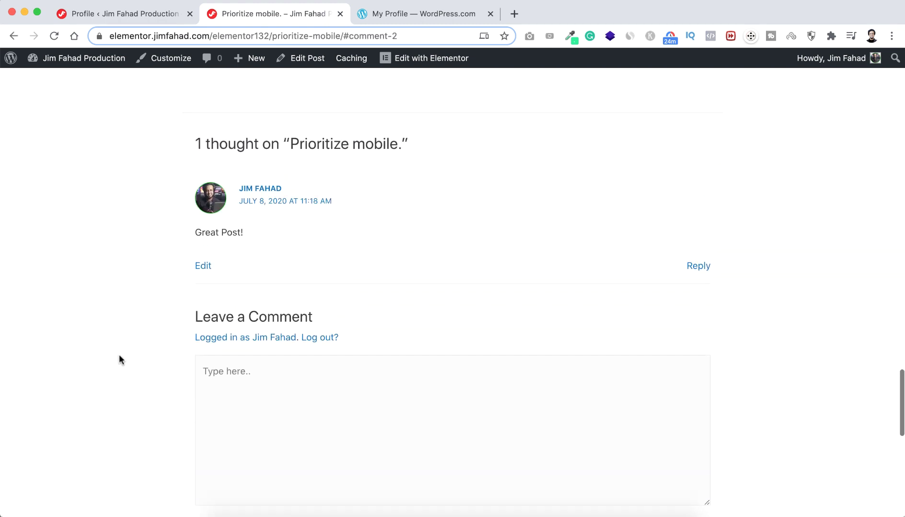
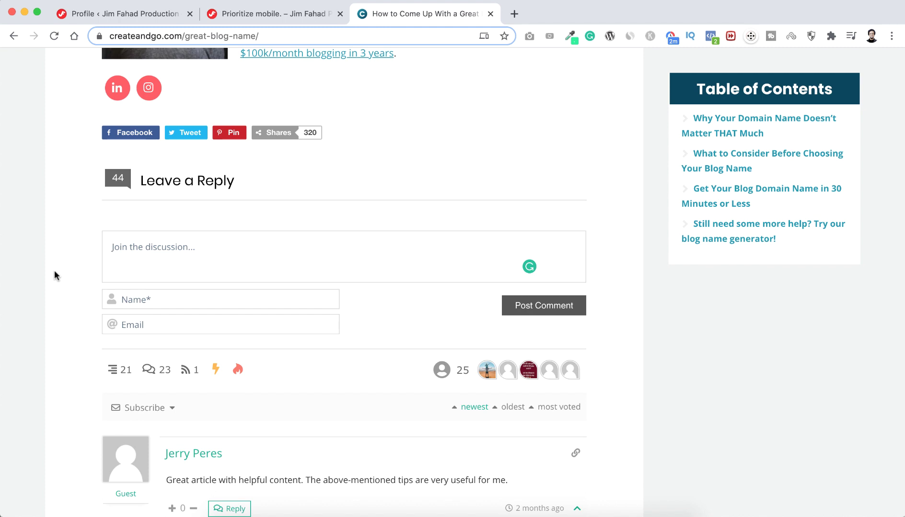
# Enter the comment 'Really Informative!' and the author's name, then copy the profile e-mail address
pyautogui.write('Rea')
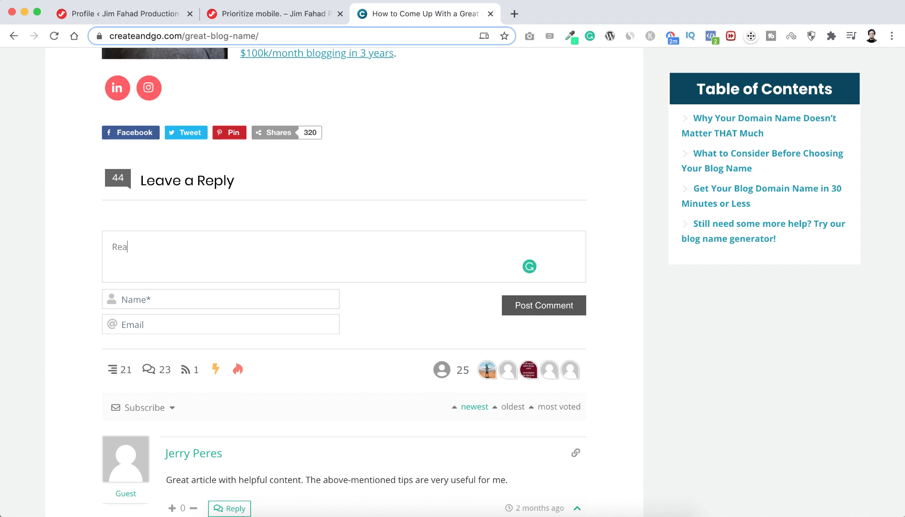
pyautogui.write('lly lnformative!')
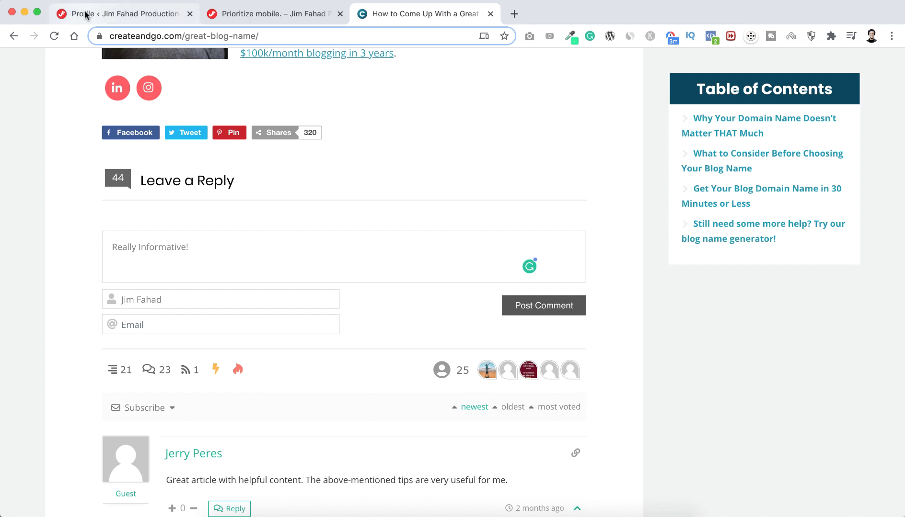
pyautogui.click(120, 14)
pyautogui.scroll(-10, 271, 302)
pyautogui.scroll(1, 272, 302)
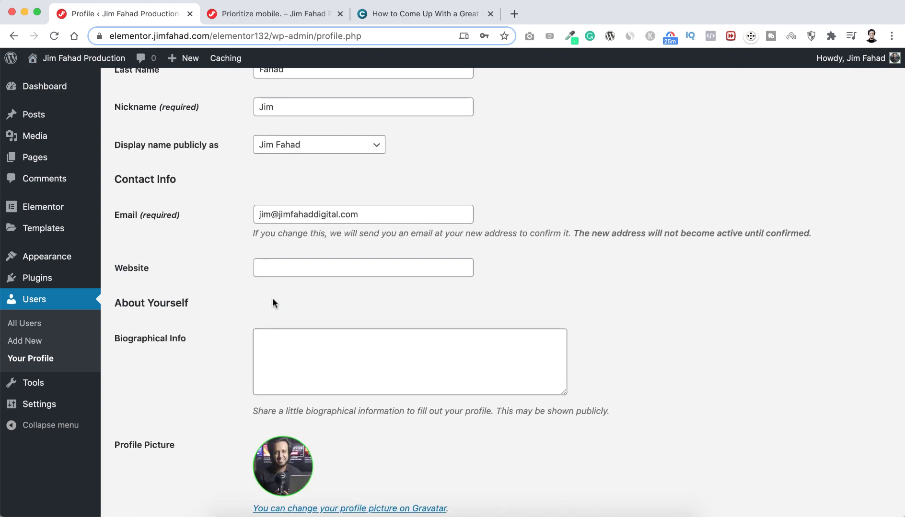
pyautogui.click(368, 211)
pyautogui.moveTo(367, 211); pyautogui.dragTo(240, 213)
pyautogui.press('super+c')
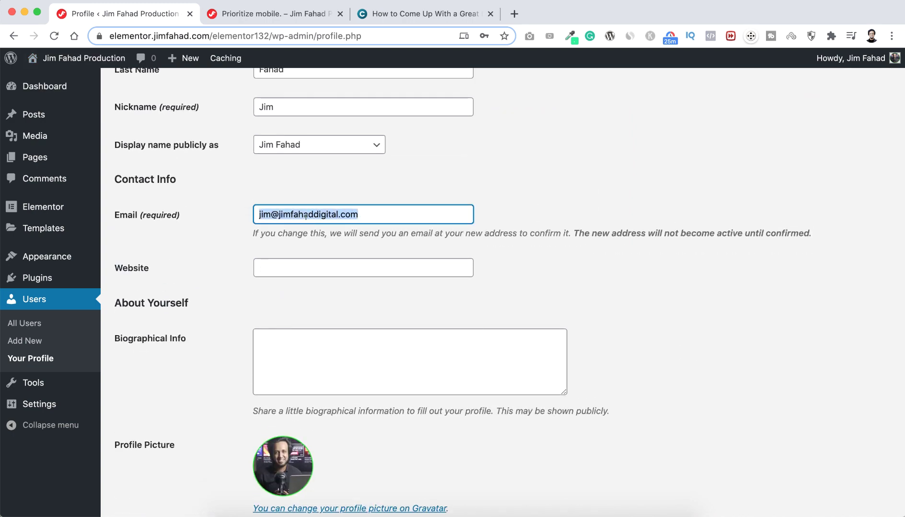
# Paste the e-mail into the comment form's Email field and post the comment
pyautogui.click(416, 14)
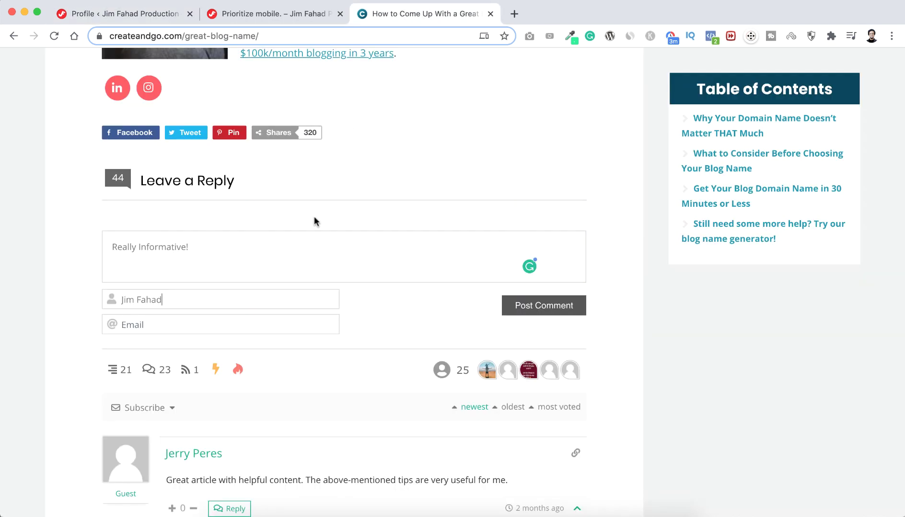
pyautogui.click(156, 323)
pyautogui.press('super+v')
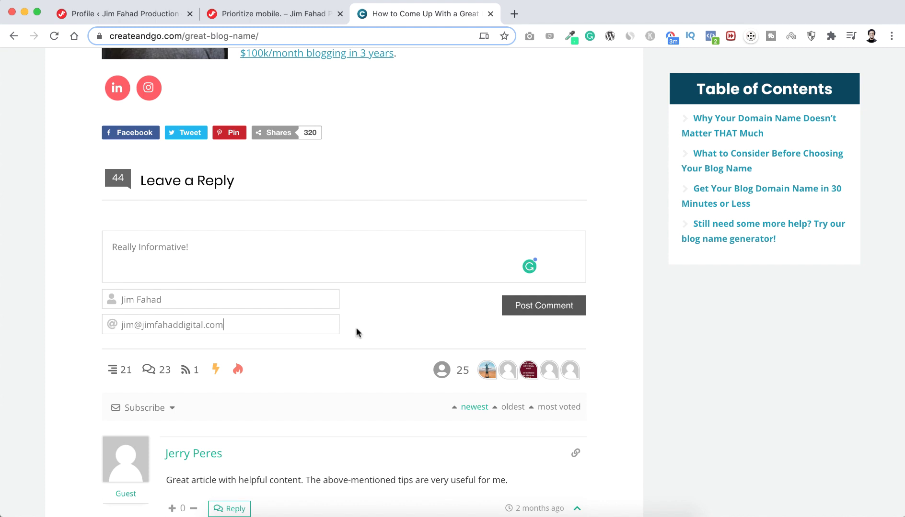
pyautogui.click(540, 314)
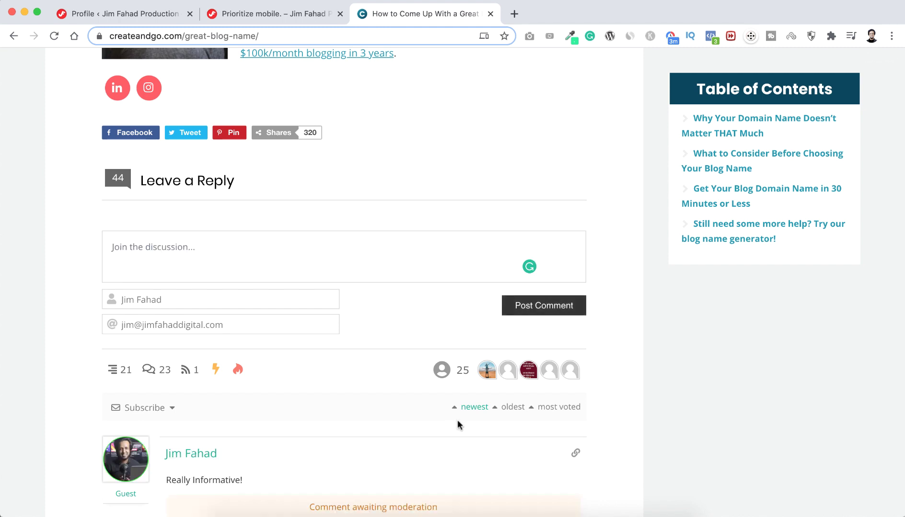
pyautogui.scroll(-2, 453, 431)
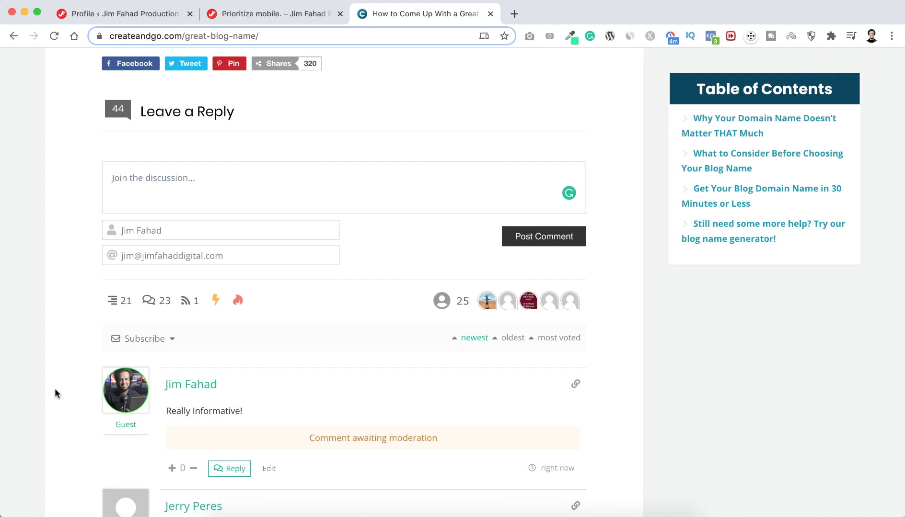
pyautogui.click(268, 15)
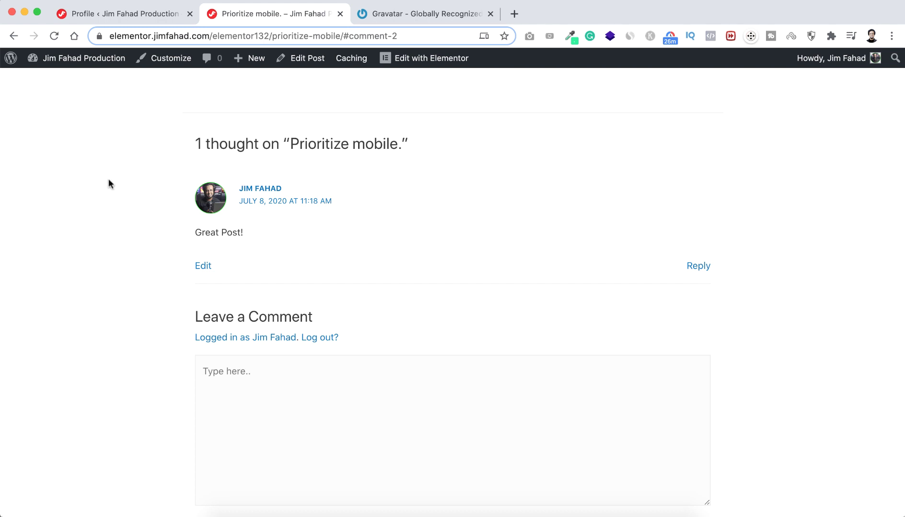
# Sign in to Gravatar and begin adding a new image on Manage Gravatars
pyautogui.click(404, 14)
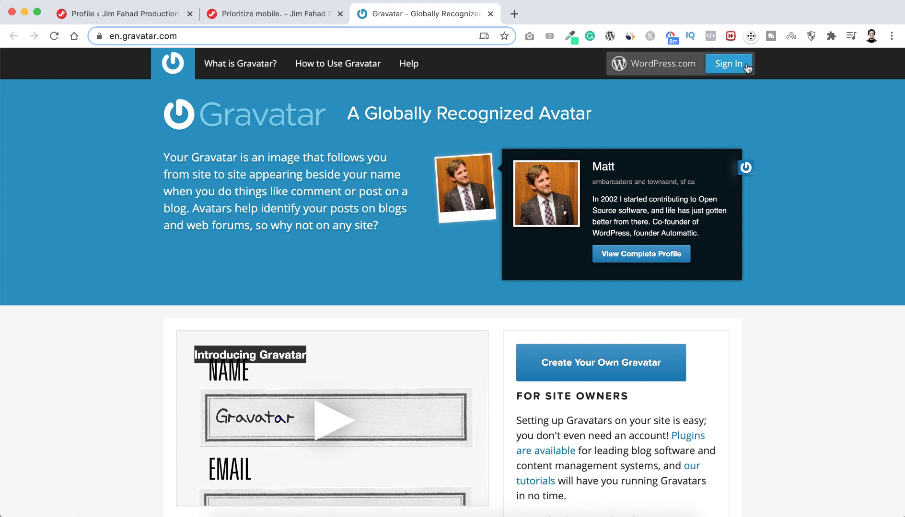
pyautogui.click(725, 68)
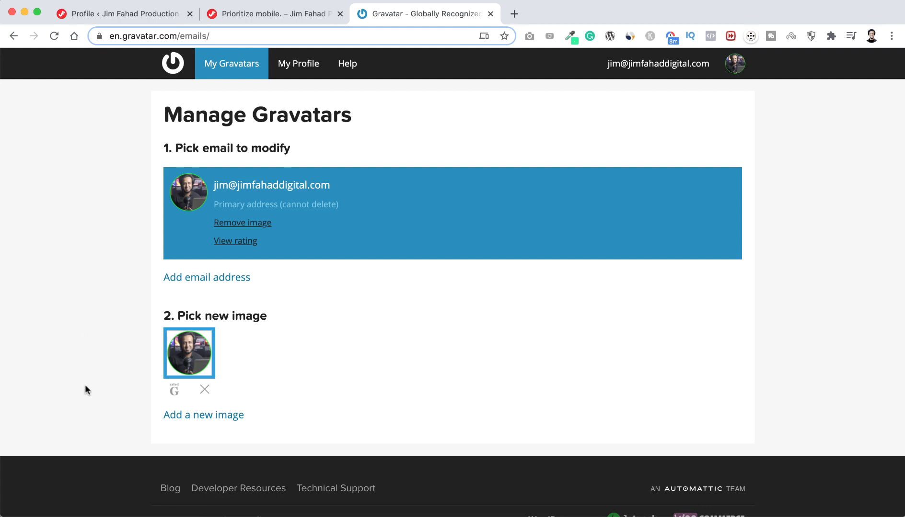
pyautogui.click(231, 416)
# Upload the green-background portrait from the computer and crop it around the face
pyautogui.click(316, 191)
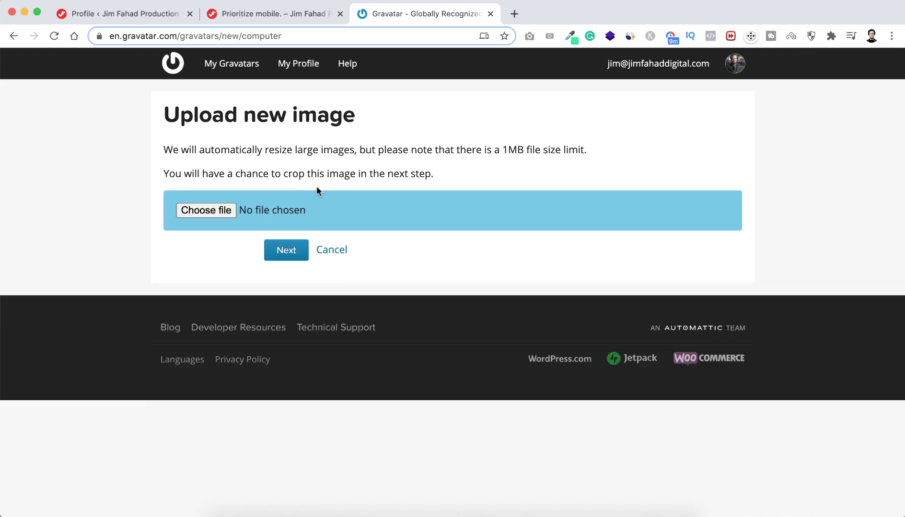
pyautogui.click(214, 211)
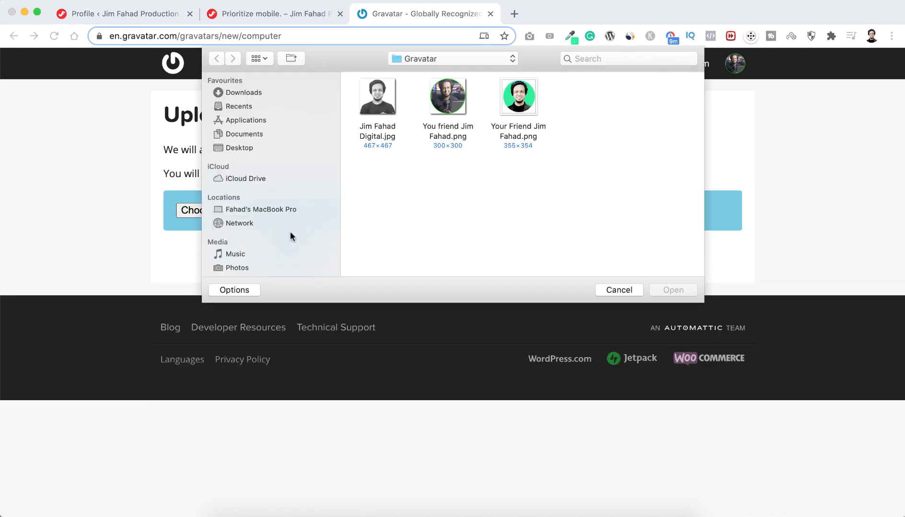
pyautogui.click(526, 103)
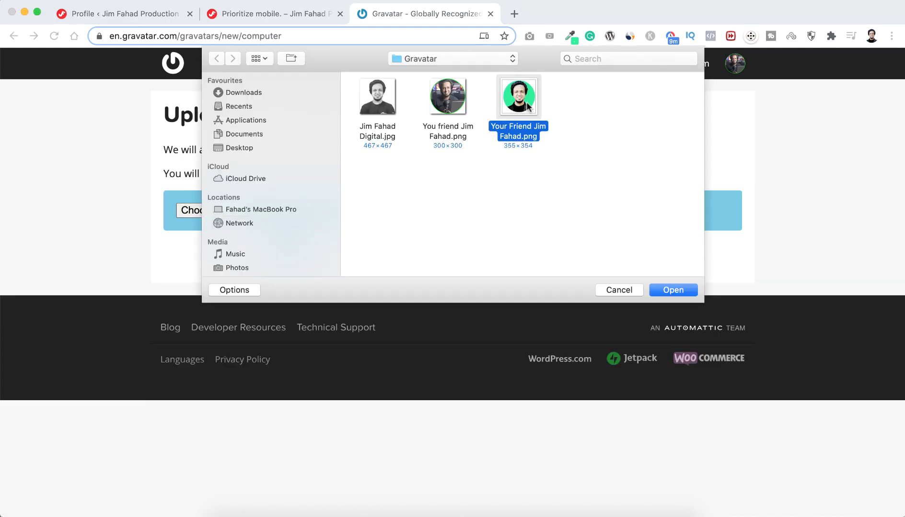
pyautogui.click(683, 291)
pyautogui.click(286, 250)
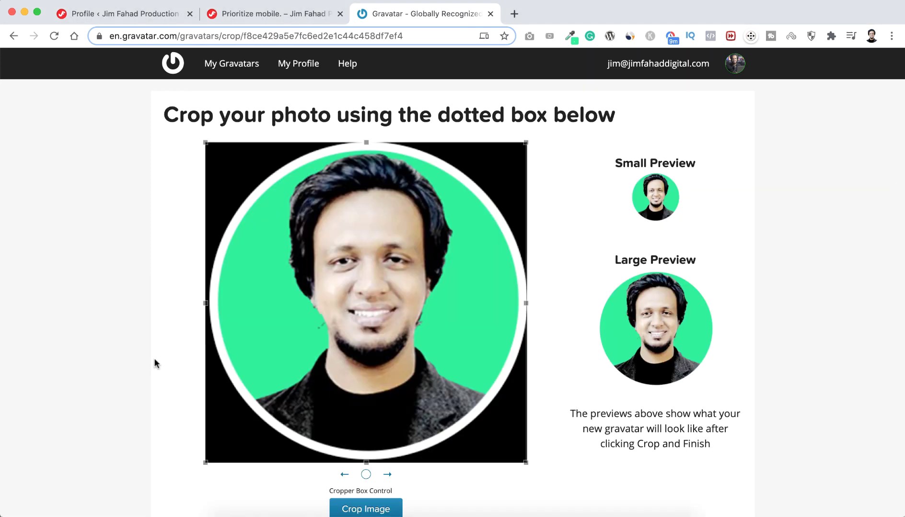
pyautogui.scroll(-2, 154, 359)
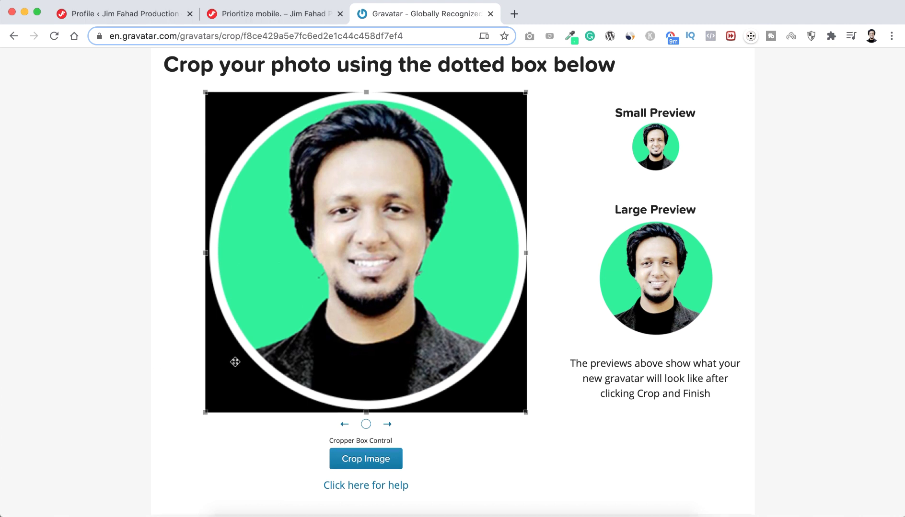
pyautogui.moveTo(366, 411); pyautogui.dragTo(448, 416)
pyautogui.click(373, 460)
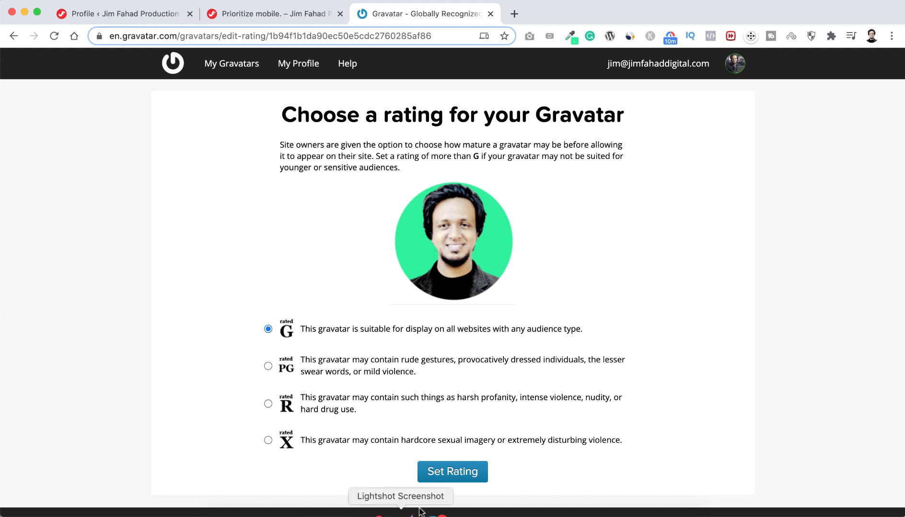
# Rate the new avatar G, delete the old dark-background image, and assign the green photo to the primary e-mail
pyautogui.click(449, 475)
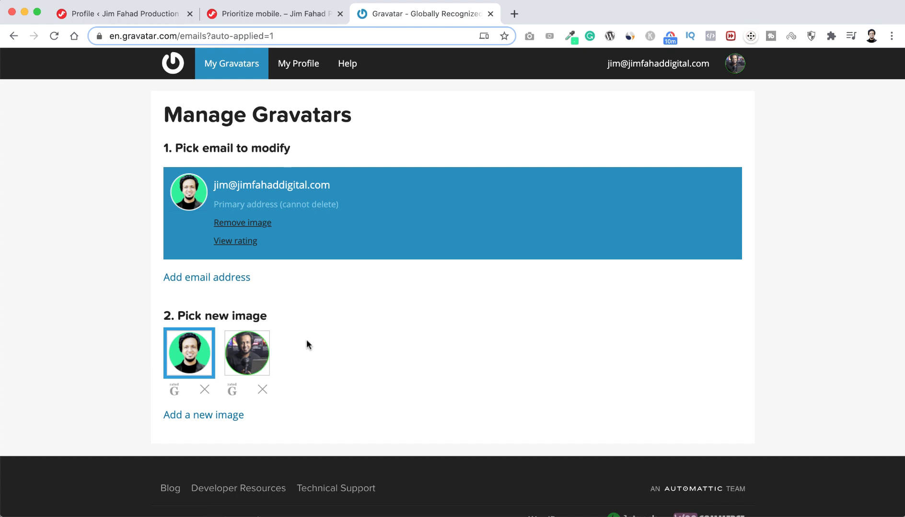
pyautogui.click(263, 390)
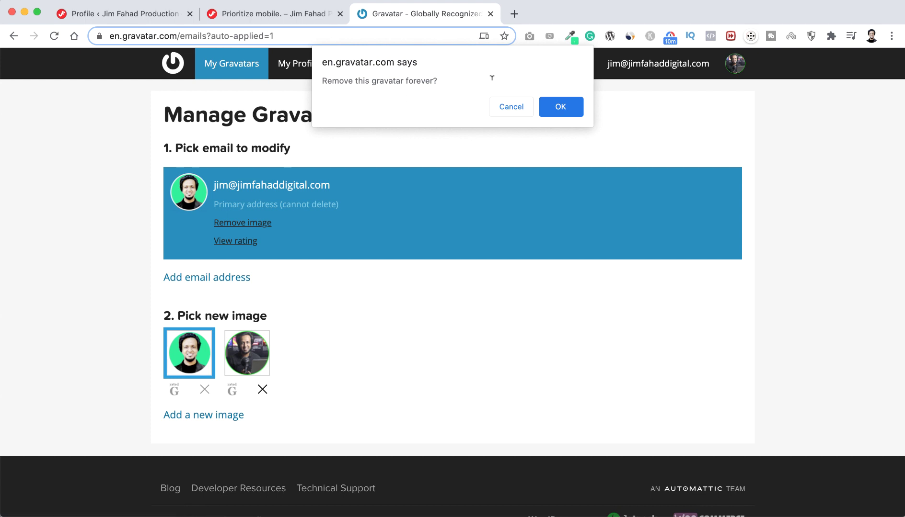
pyautogui.click(564, 107)
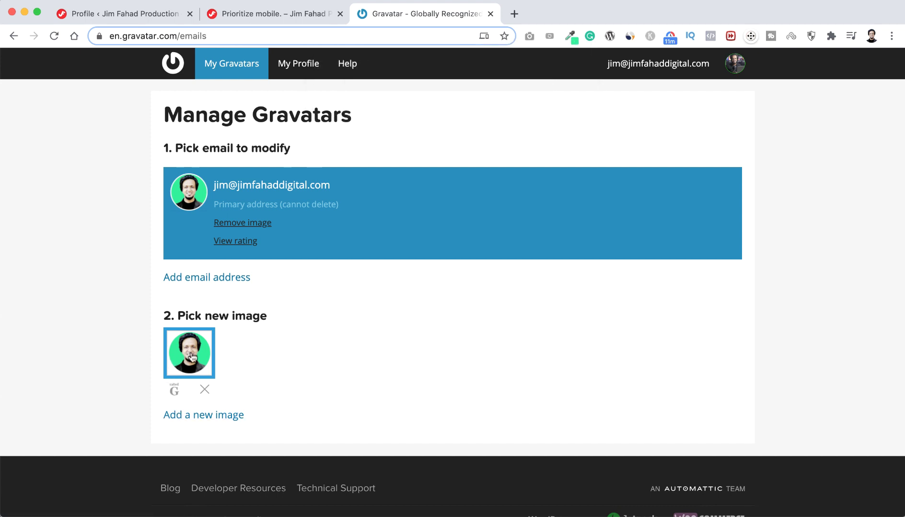
pyautogui.click(191, 354)
pyautogui.click(441, 377)
# Reload the WordPress profile and the 'Prioritize mobile.' post to fetch the new avatar
pyautogui.click(120, 14)
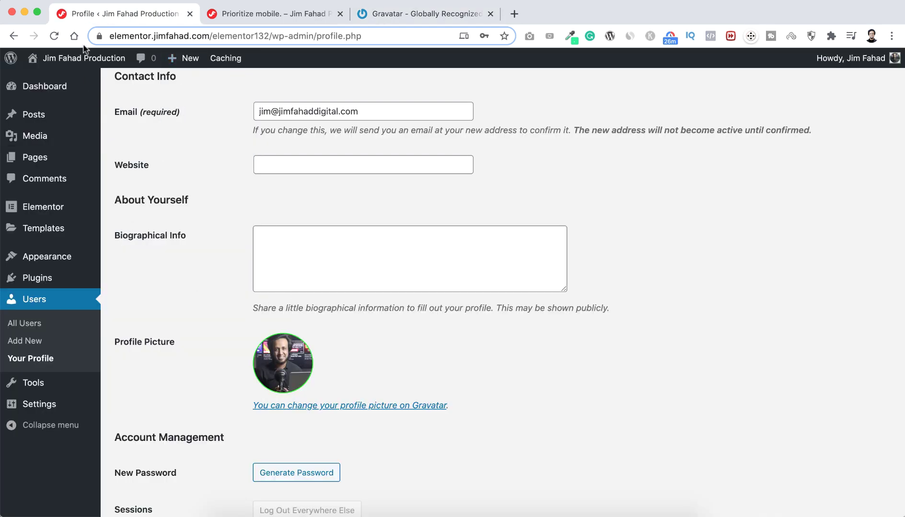
pyautogui.click(55, 36)
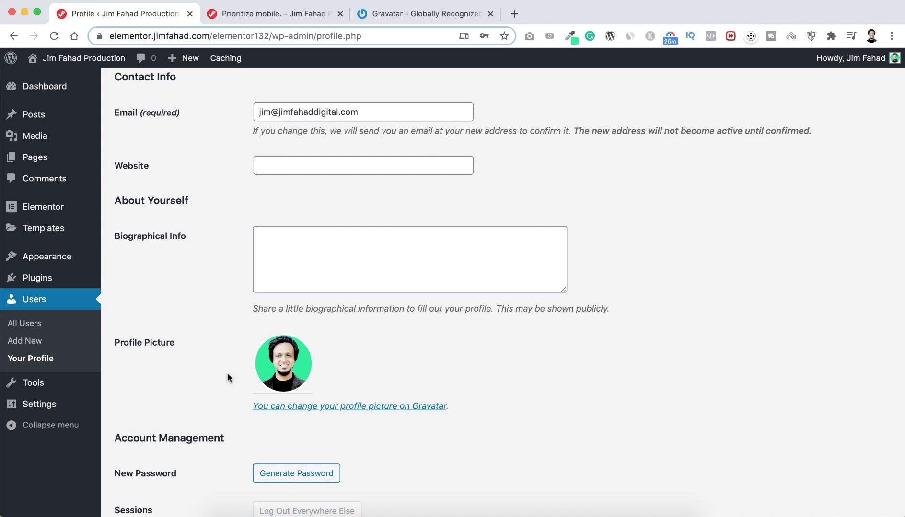
pyautogui.click(273, 16)
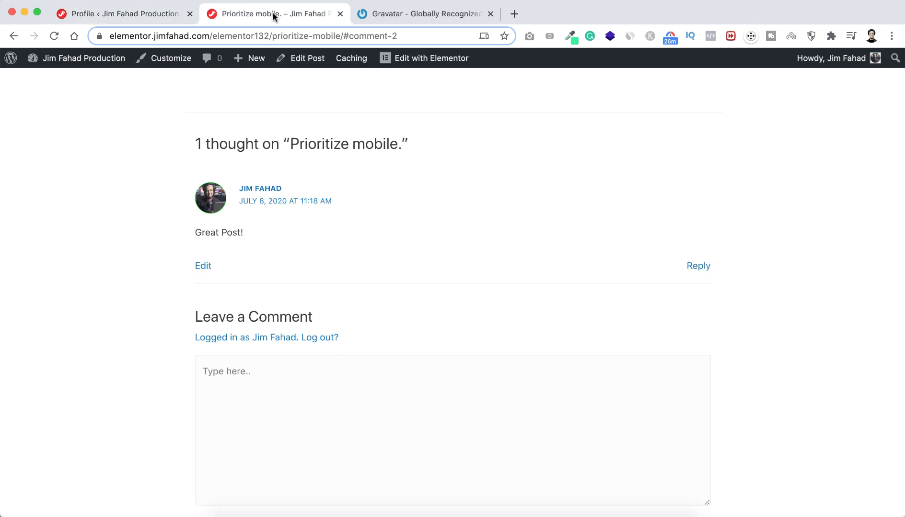
pyautogui.scroll(20, 254, 168)
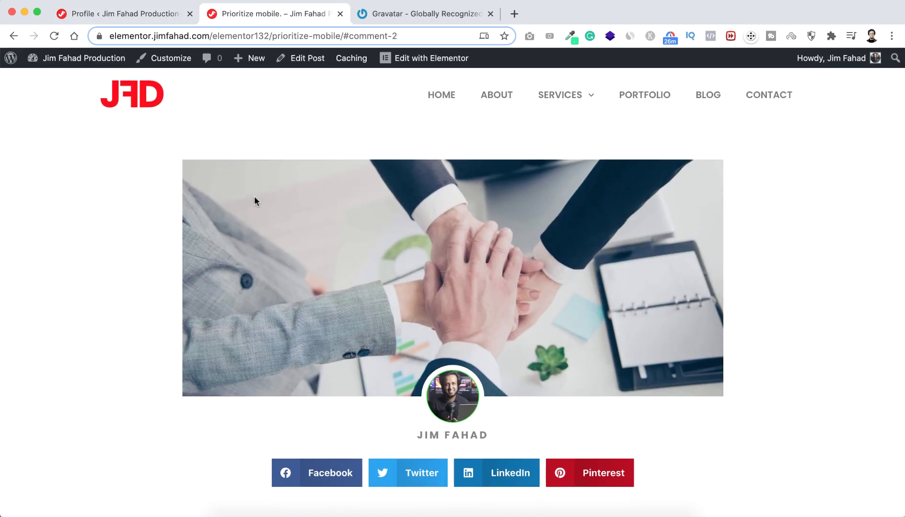
pyautogui.click(54, 36)
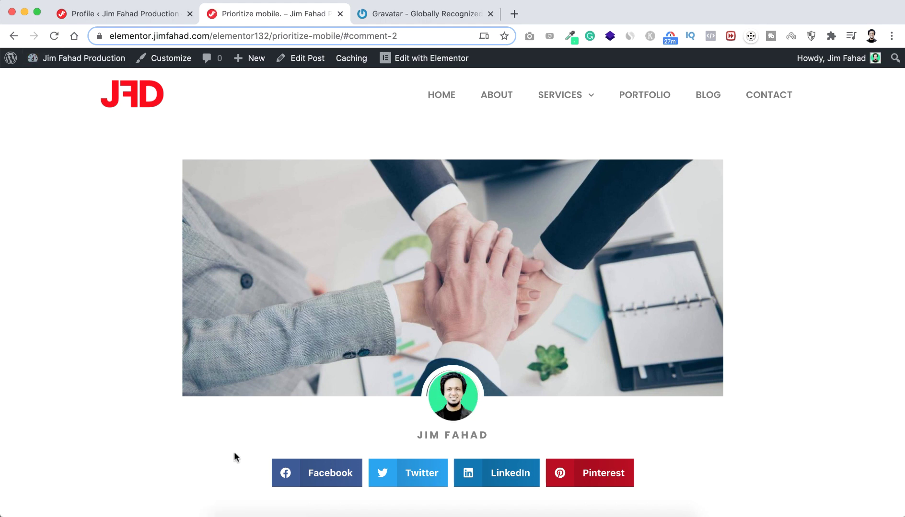
# Scroll through the post's author box and comments to check the green avatar appears
pyautogui.scroll(-20, 232, 461)
pyautogui.scroll(-15, 230, 461)
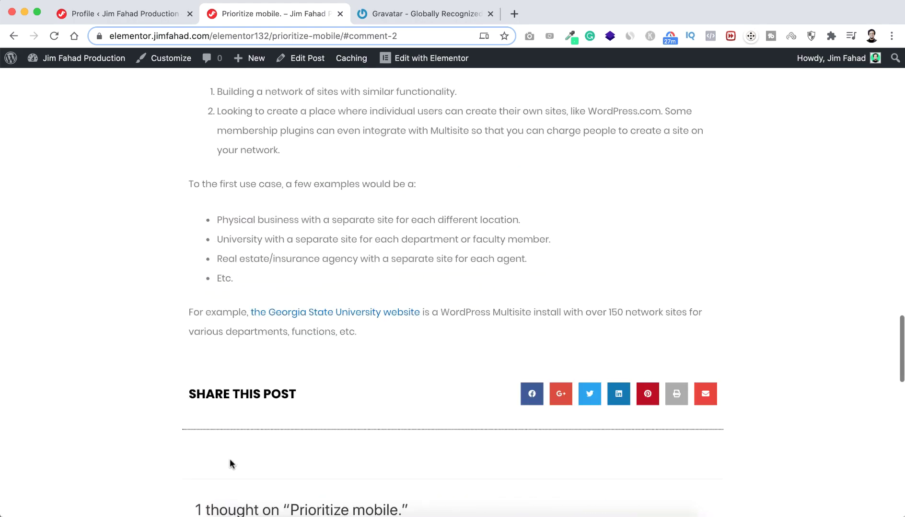
pyautogui.scroll(3, 229, 454)
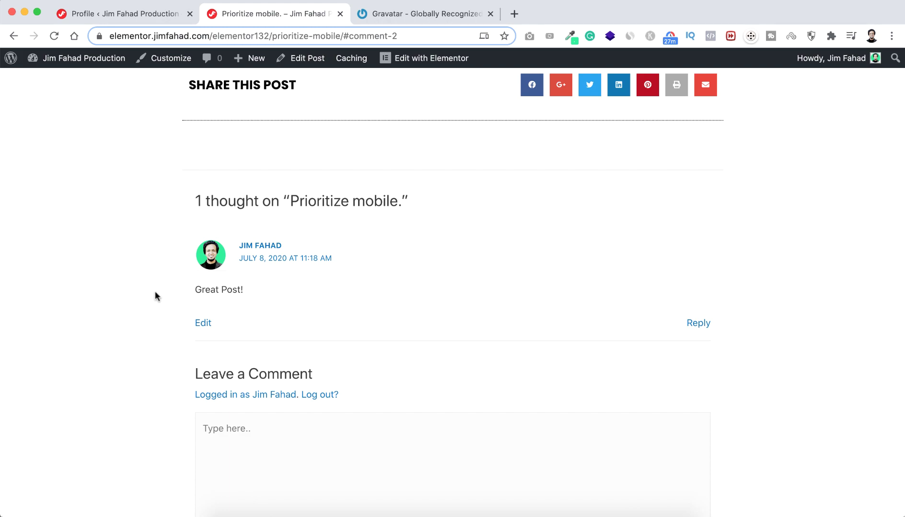
pyautogui.scroll(20, 155, 291)
pyautogui.scroll(3, 154, 291)
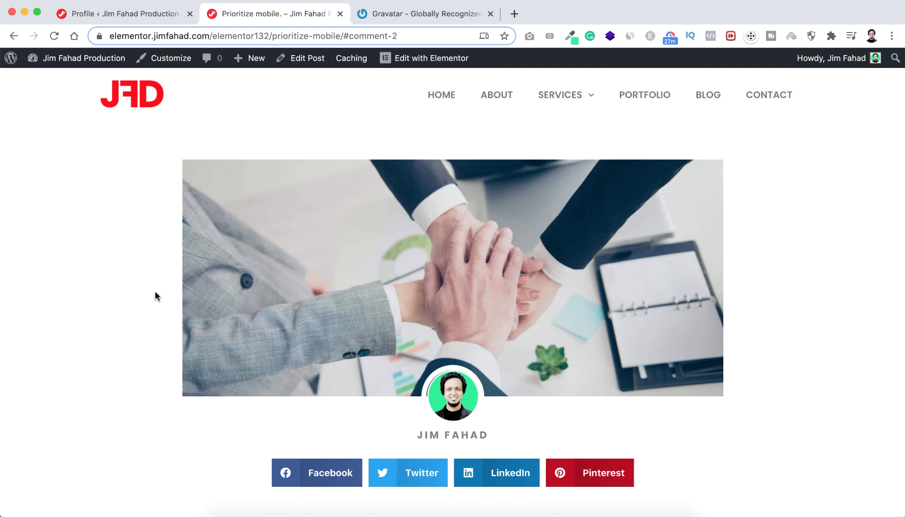
pyautogui.scroll(-12, 155, 292)
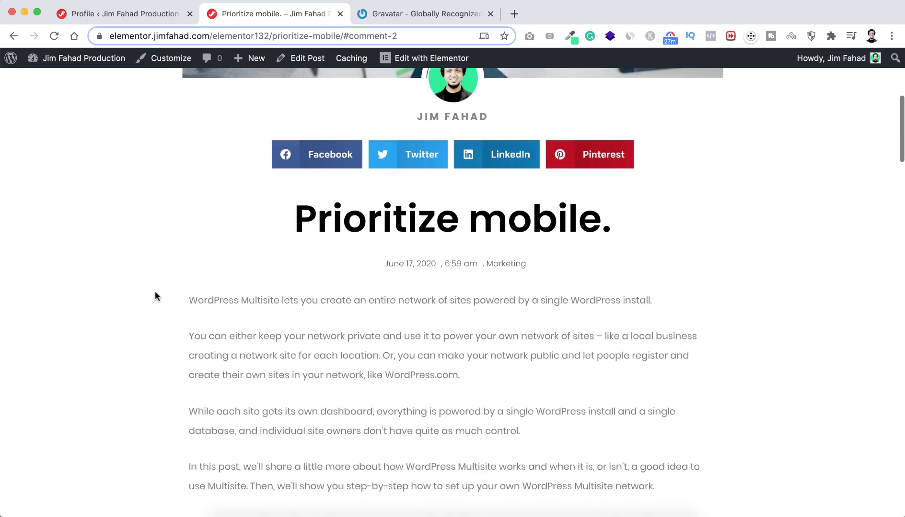
pyautogui.scroll(-10, 155, 293)
pyautogui.scroll(5, 155, 292)
pyautogui.scroll(15, 154, 296)
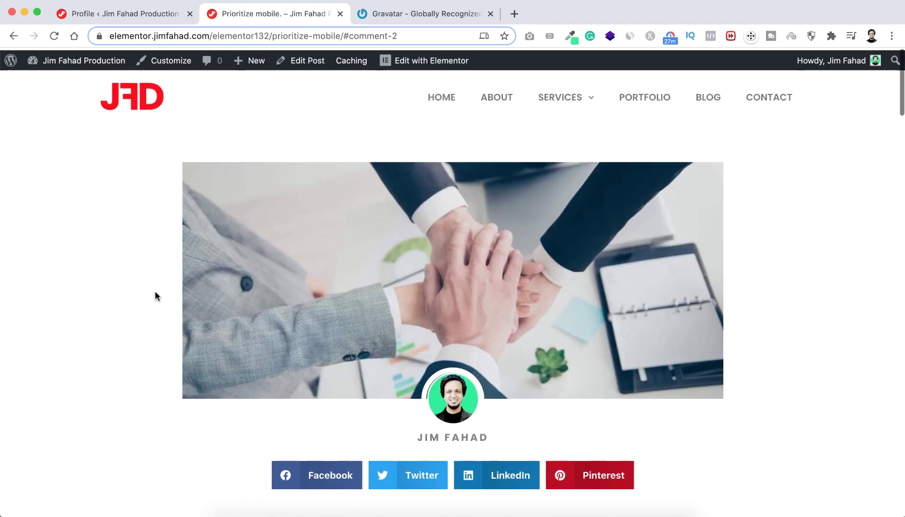
pyautogui.click(708, 95)
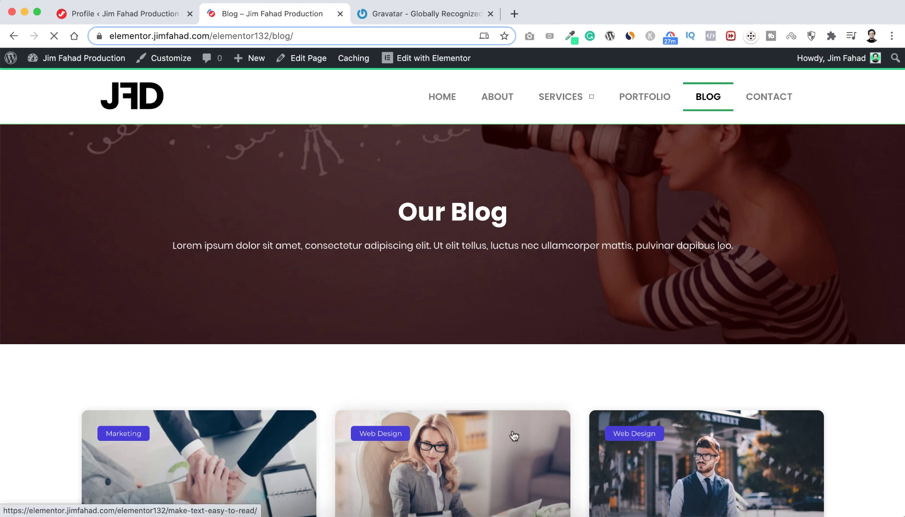
# Scroll the Blog post cards, then go to the Proton Corporation home page and scroll its services
pyautogui.scroll(-5, 514, 436)
pyautogui.scroll(-5, 513, 436)
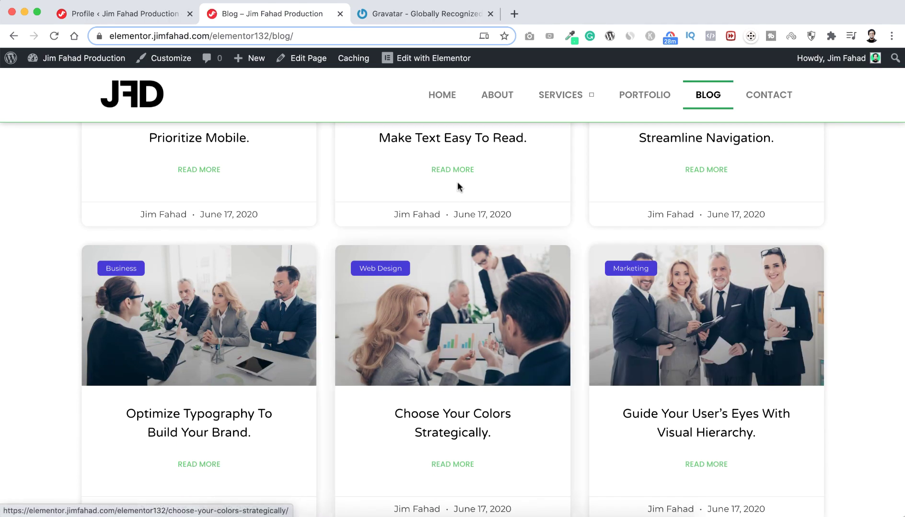
pyautogui.click(445, 101)
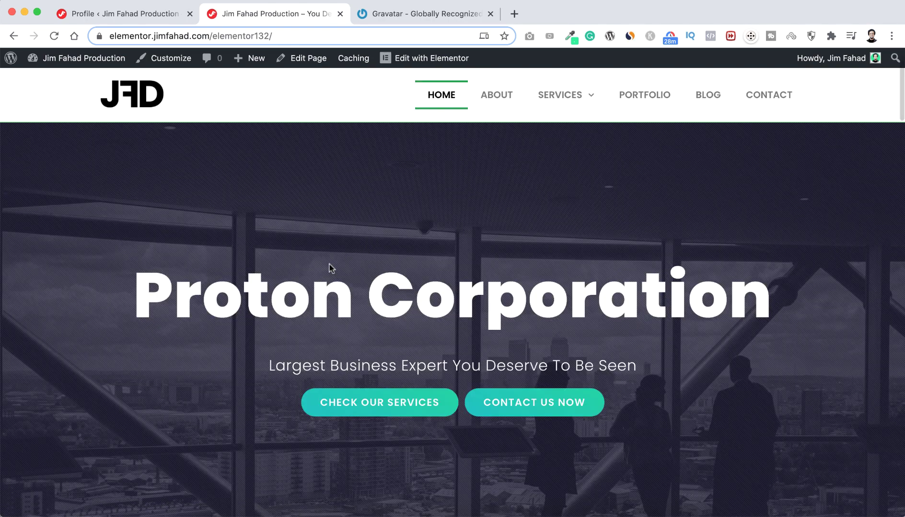
pyautogui.scroll(-8, 282, 375)
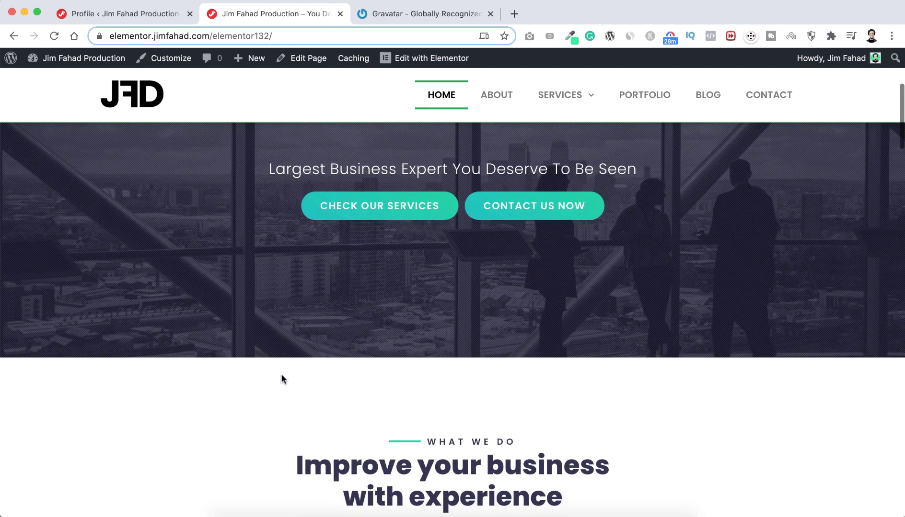
pyautogui.scroll(-12, 282, 374)
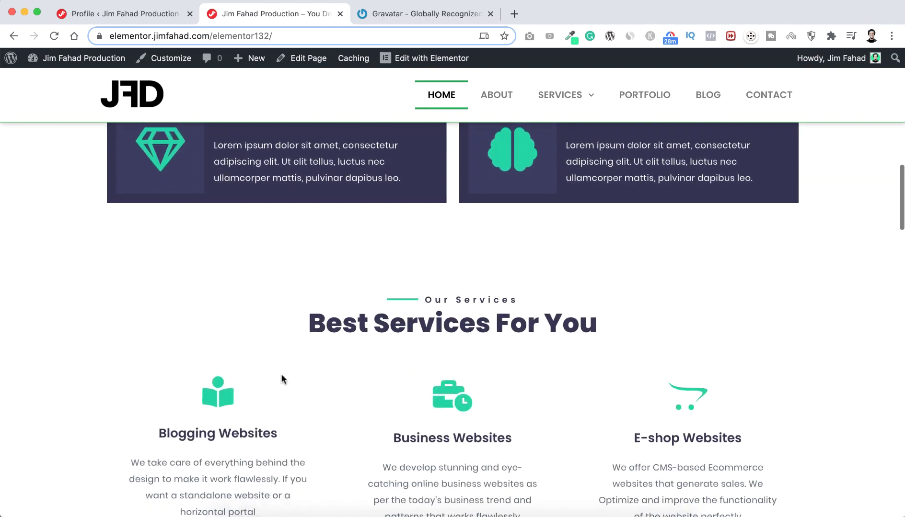
pyautogui.scroll(2, 448, 374)
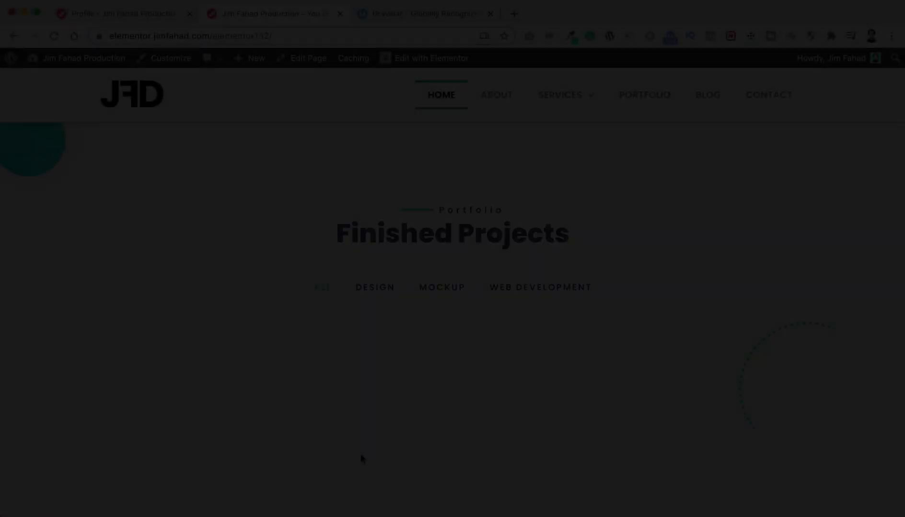
pyautogui.scroll(-2, 360, 459)
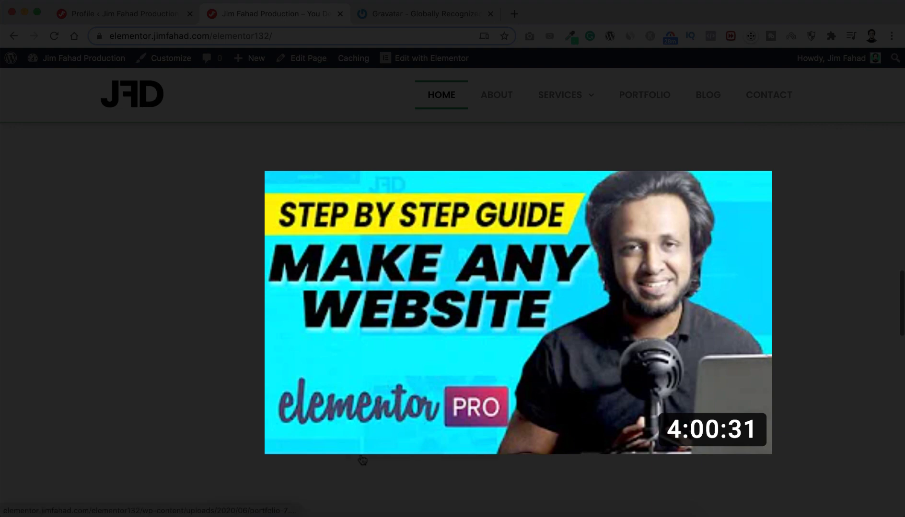
pyautogui.scroll(-3, 452, 336)
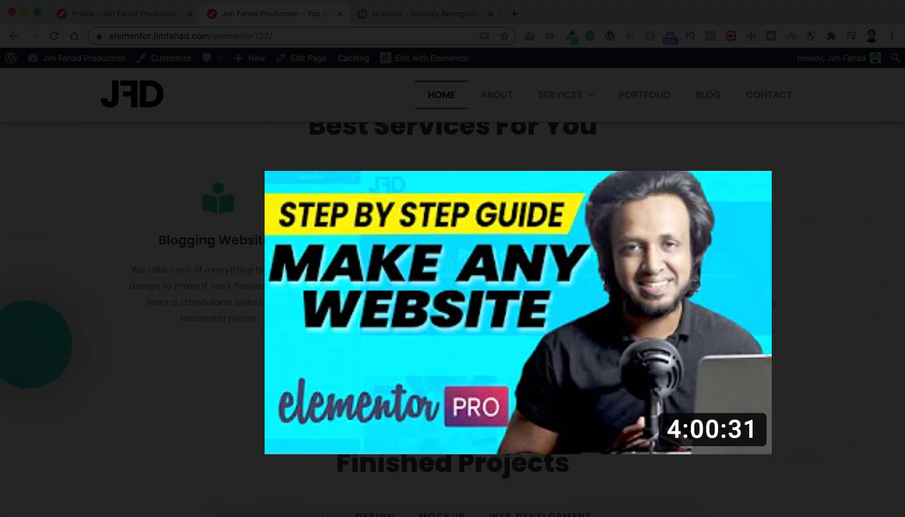